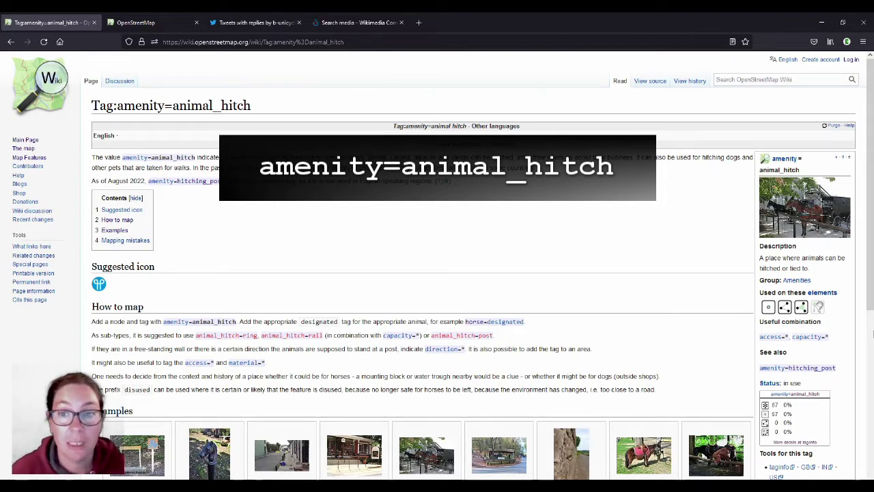
Read the amenity=animal_hitch wiki page and view its donkey station and dog tie-up example photos.
{"action": "scroll", "coordinate": [651, 244], "scroll_direction": "down", "scroll_amount": 1}
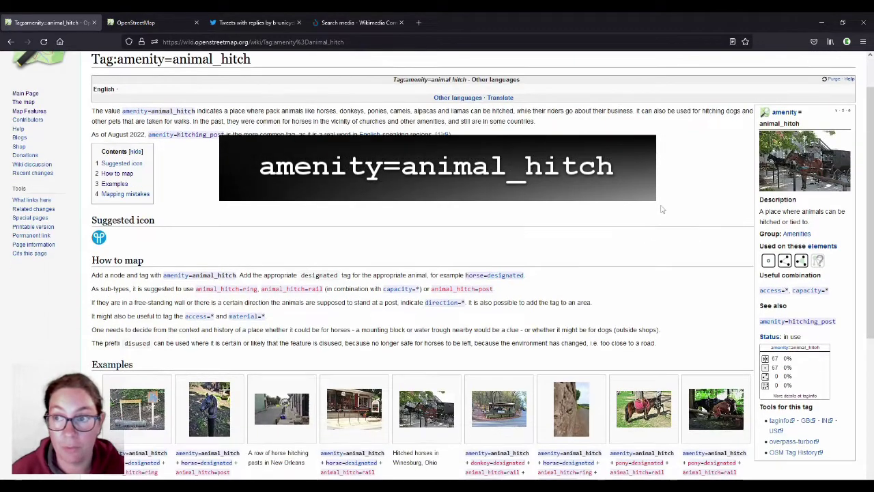
{"action": "scroll", "coordinate": [684, 176], "scroll_direction": "down", "scroll_amount": 1}
{"action": "scroll", "coordinate": [685, 176], "scroll_direction": "up", "scroll_amount": 1}
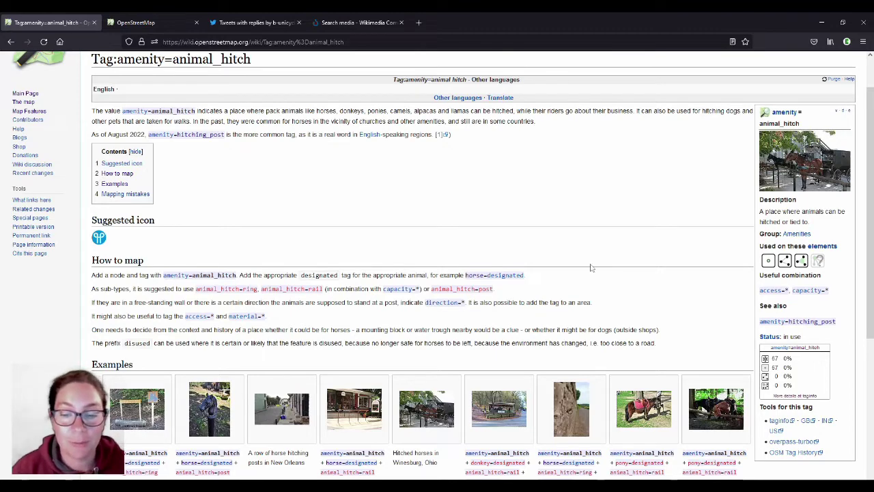
{"action": "scroll", "coordinate": [807, 282], "scroll_direction": "down", "scroll_amount": 1}
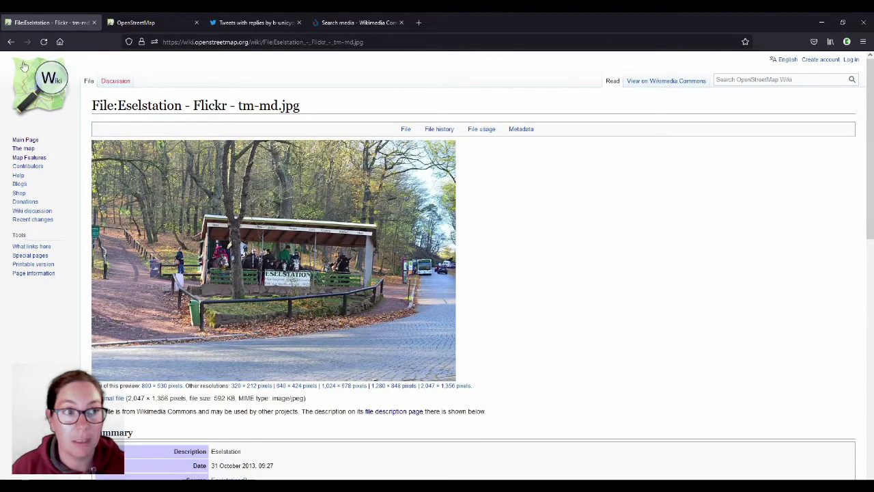
{"action": "left_click", "coordinate": [13, 43]}
{"action": "scroll", "coordinate": [634, 205], "scroll_direction": "down", "scroll_amount": 3}
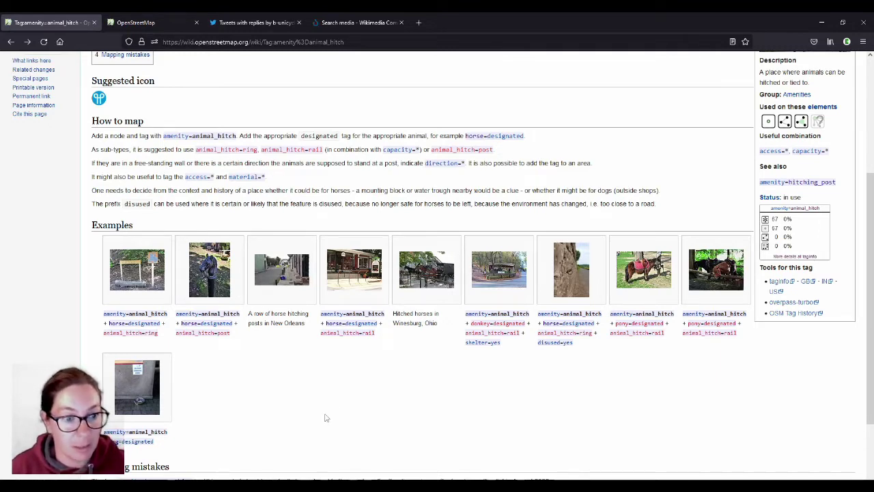
{"action": "left_click", "coordinate": [135, 390]}
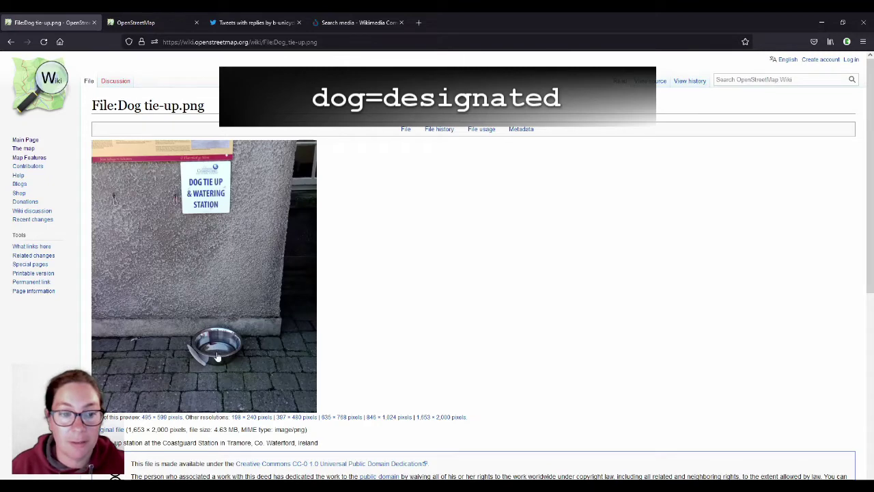
{"action": "key", "text": "alt+Left"}
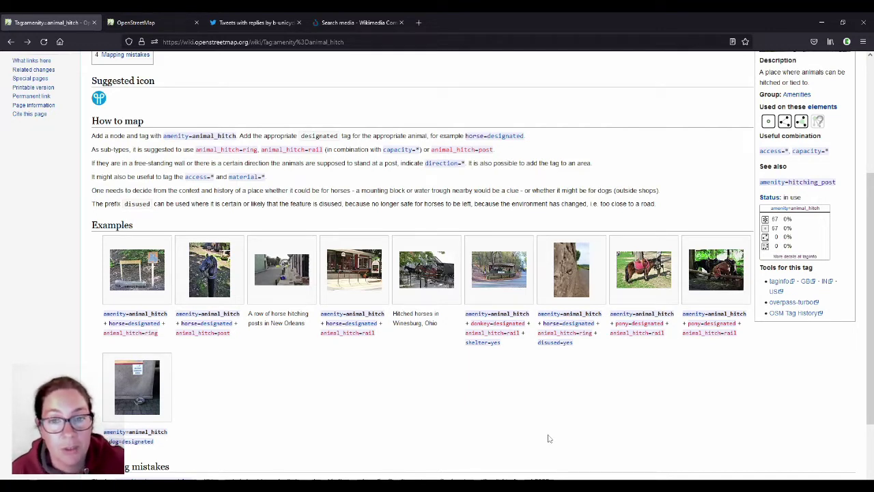
Switch to the OpenStreetMap map and locate Castle Yard beside Castle Road in Kilkenny.
{"action": "left_click", "coordinate": [152, 25]}
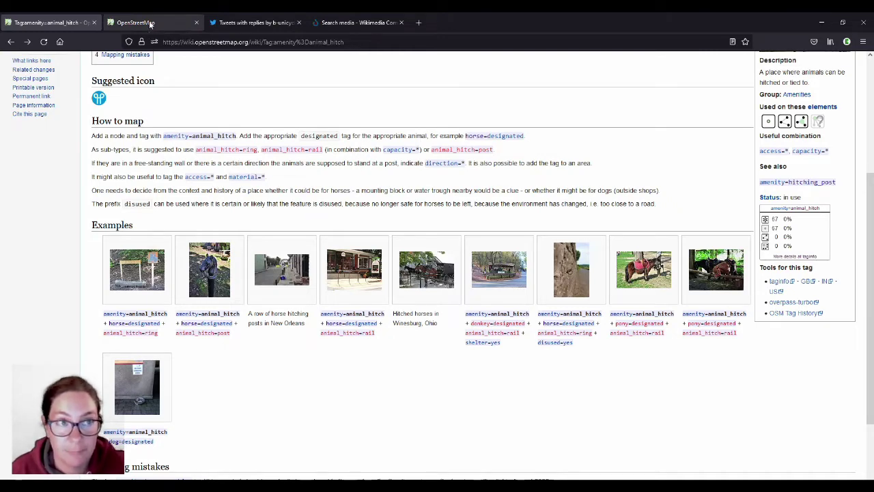
{"action": "scroll", "coordinate": [352, 312], "scroll_direction": "up", "scroll_amount": 2}
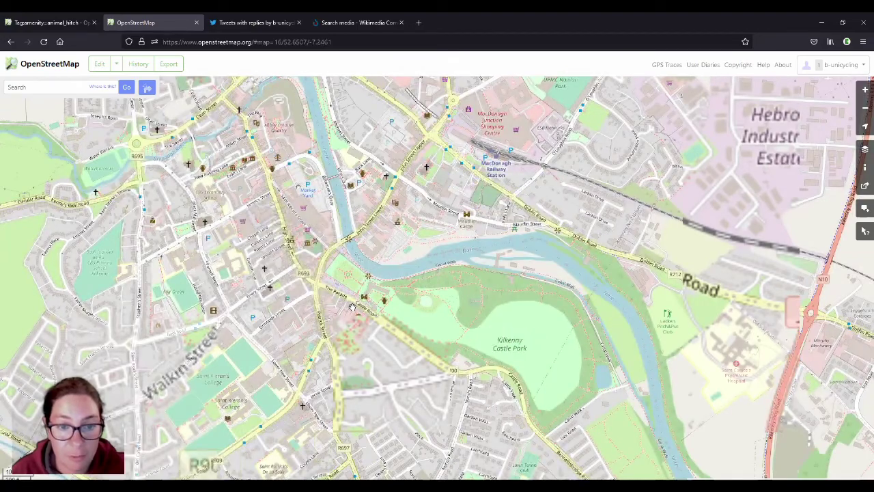
{"action": "left_click_drag", "start_coordinate": [352, 308], "coordinate": [421, 238]}
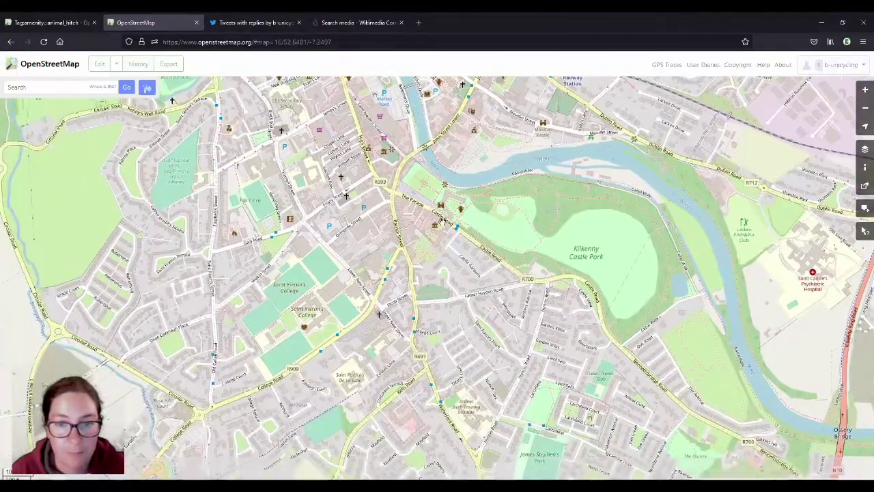
{"action": "scroll", "coordinate": [440, 222], "scroll_direction": "up", "scroll_amount": 2}
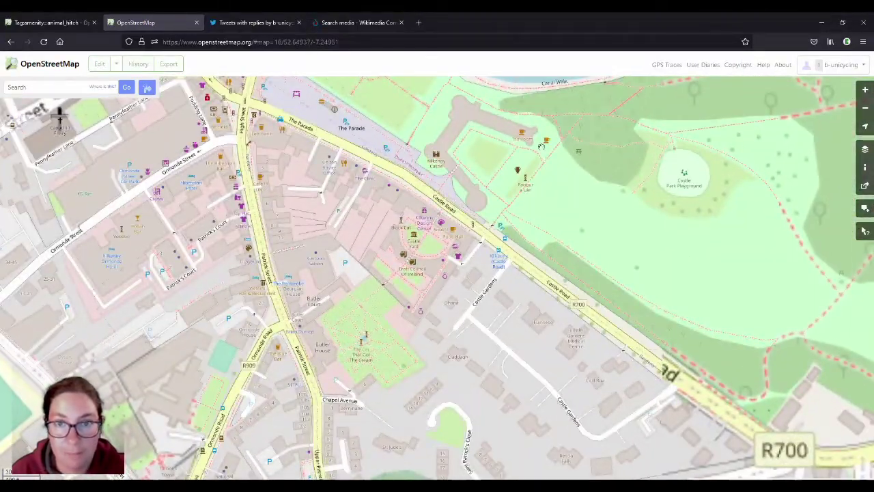
{"action": "left_click_drag", "start_coordinate": [464, 127], "coordinate": [456, 199]}
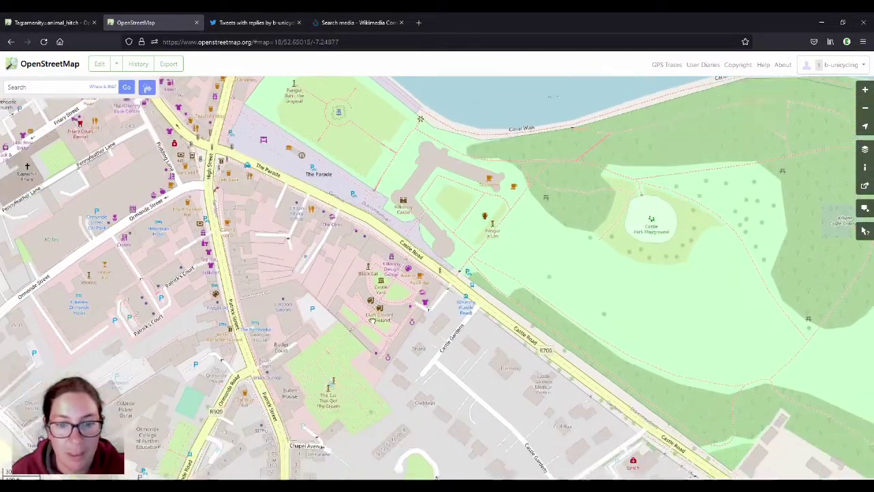
{"action": "scroll", "coordinate": [426, 273], "scroll_direction": "up", "scroll_amount": 1}
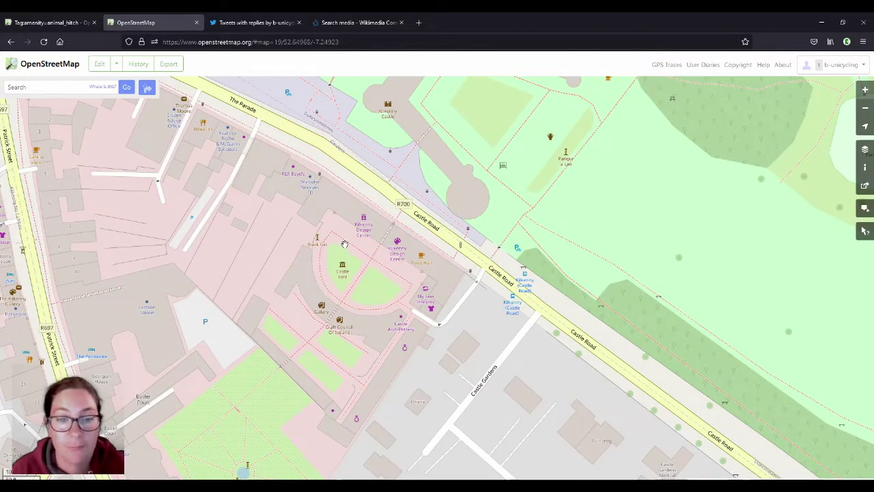
{"action": "key", "text": "Left"}
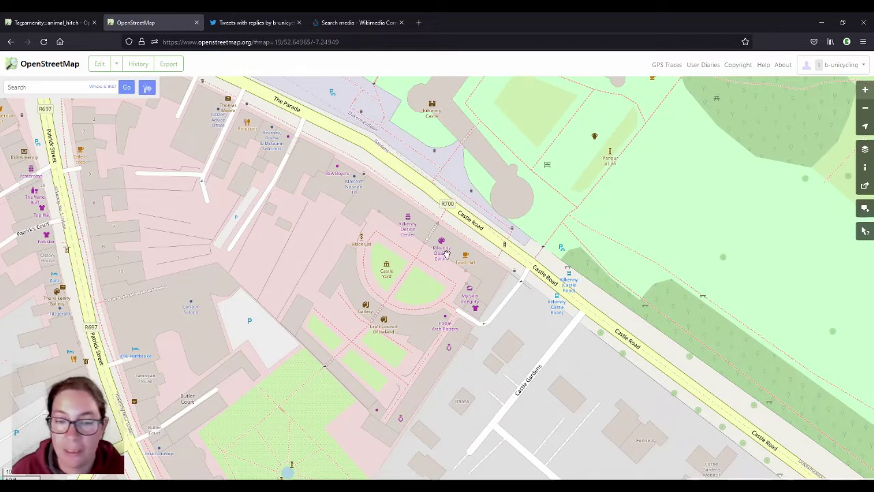
Display the Map Notes overlay around Castle Yard to view the notes, and hide it again.
{"action": "left_click", "coordinate": [865, 150]}
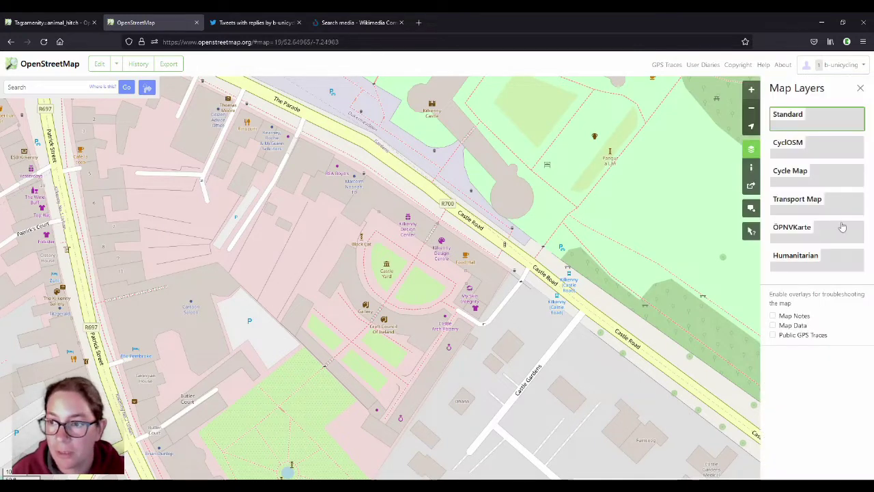
{"action": "left_click", "coordinate": [773, 316]}
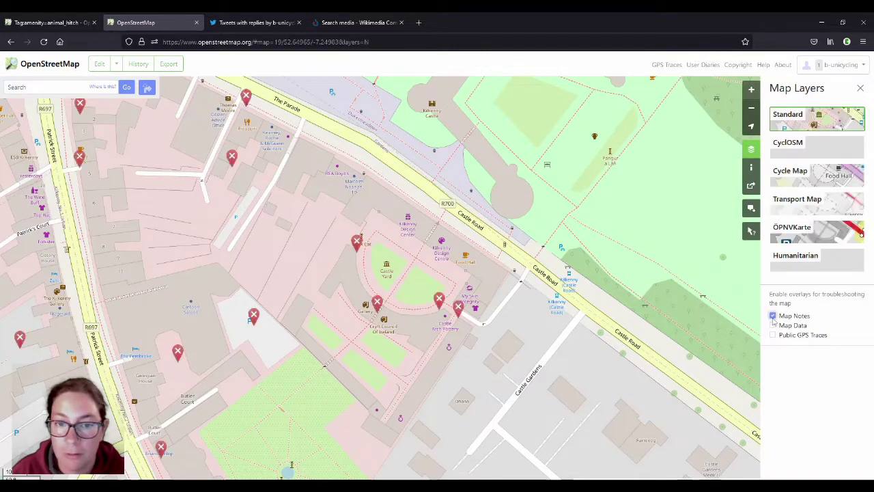
{"action": "left_click", "coordinate": [773, 316]}
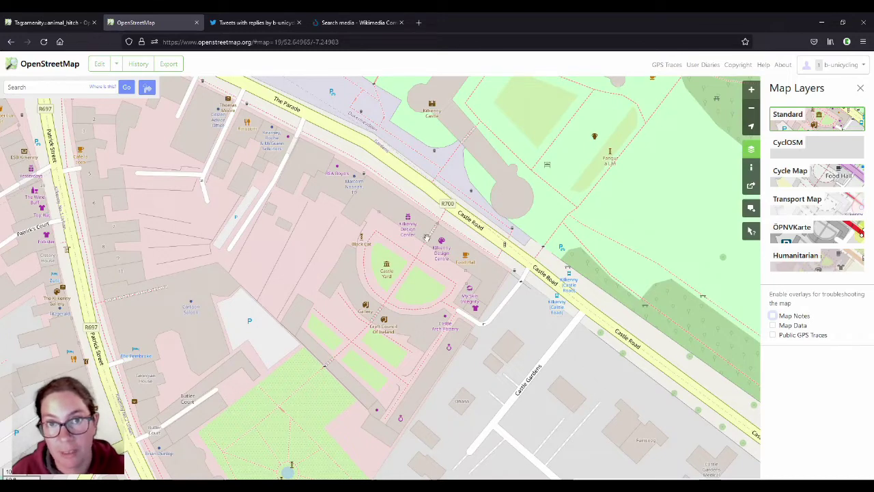
Open the Castle Yard area for editing and select the Kilkenny Design Centre building for a close-up of its courtyard wall.
{"action": "left_click", "coordinate": [99, 65]}
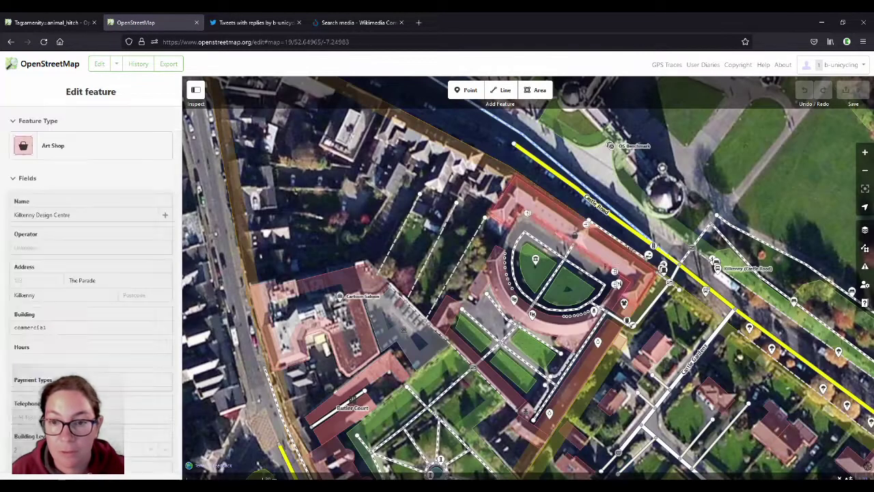
{"action": "scroll", "coordinate": [604, 251], "scroll_direction": "up", "scroll_amount": 3}
{"action": "left_click", "coordinate": [454, 183]}
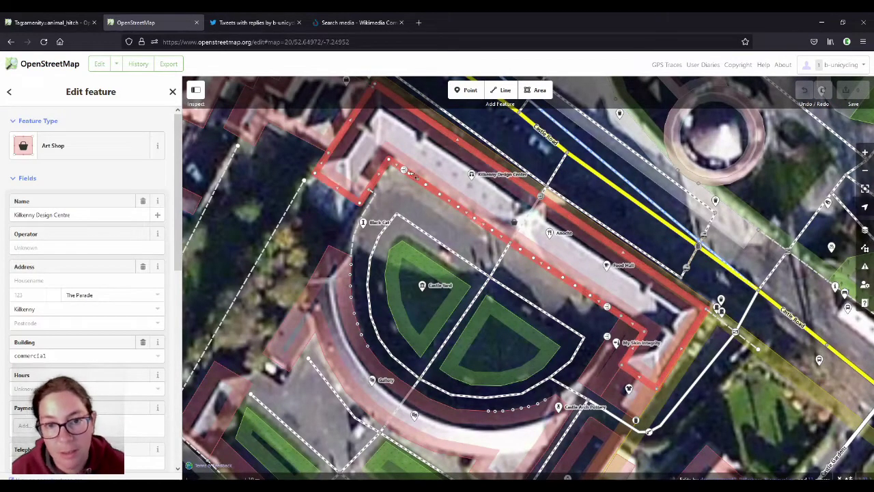
{"action": "left_click_drag", "start_coordinate": [442, 160], "coordinate": [421, 203]}
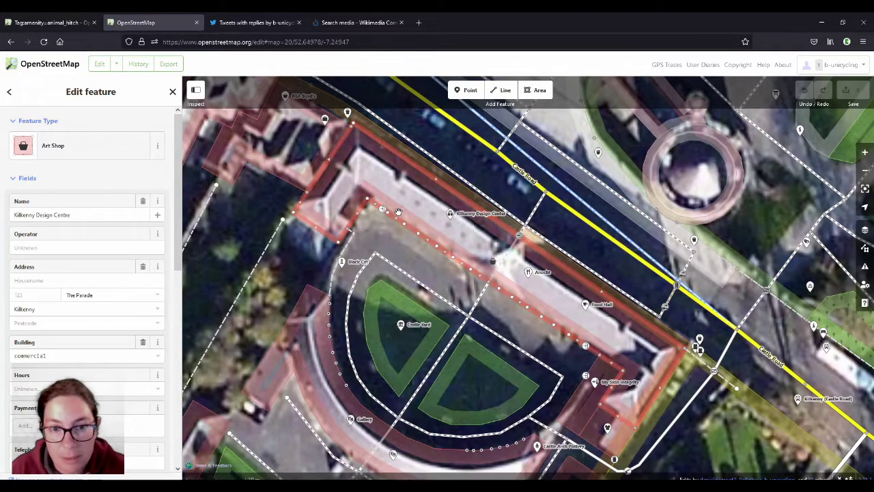
{"action": "scroll", "coordinate": [388, 213], "scroll_direction": "up", "scroll_amount": 2}
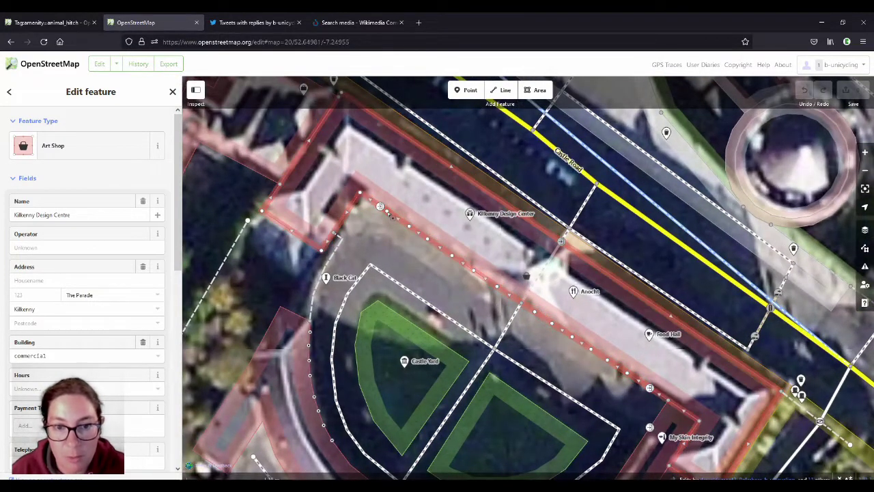
Select together the twelve untagged points along the courtyard-side wall of the Kilkenny Design Centre building.
{"action": "left_click", "coordinate": [387, 211]}
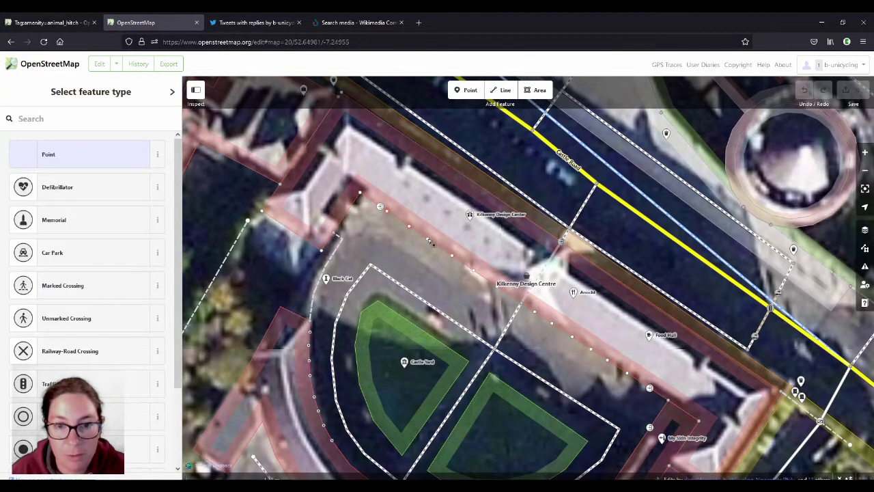
{"action": "left_click", "coordinate": [426, 238], "text": "shift"}
{"action": "left_click", "coordinate": [409, 226], "text": "shift"}
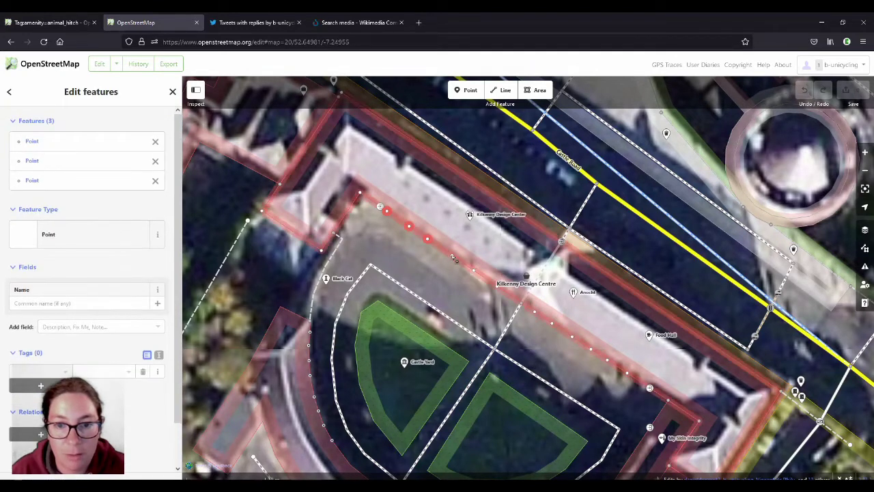
{"action": "left_click", "coordinate": [451, 255], "text": "shift"}
{"action": "left_click", "coordinate": [474, 271], "text": "shift"}
{"action": "left_click", "coordinate": [497, 286], "text": "shift"}
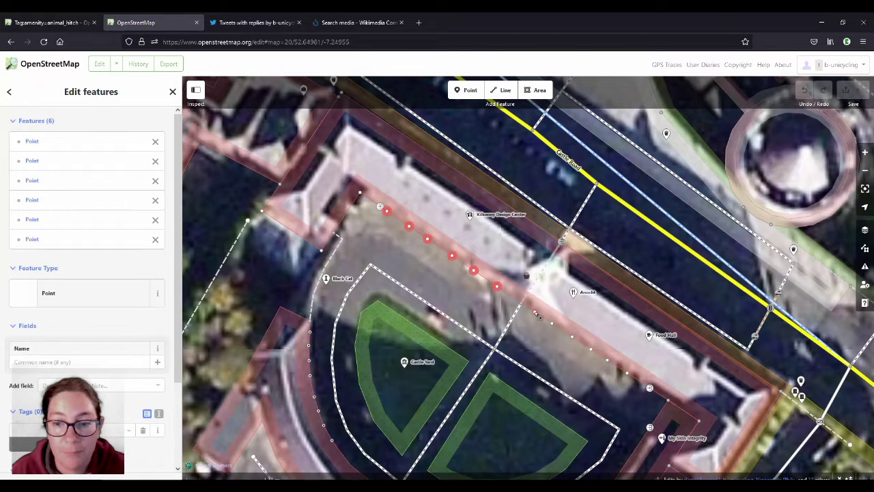
{"action": "left_click", "coordinate": [553, 324], "text": "shift"}
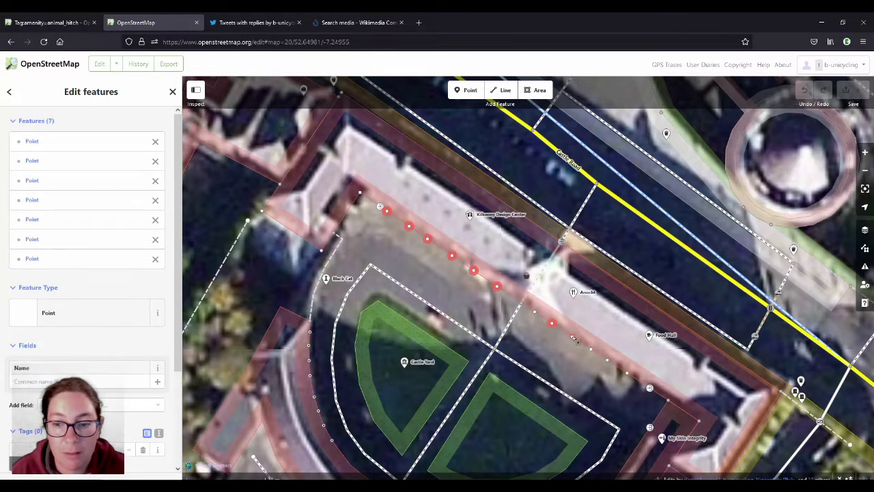
{"action": "left_click", "coordinate": [572, 337], "text": "shift"}
{"action": "left_click", "coordinate": [590, 349], "text": "shift"}
{"action": "left_click", "coordinate": [607, 359], "text": "shift"}
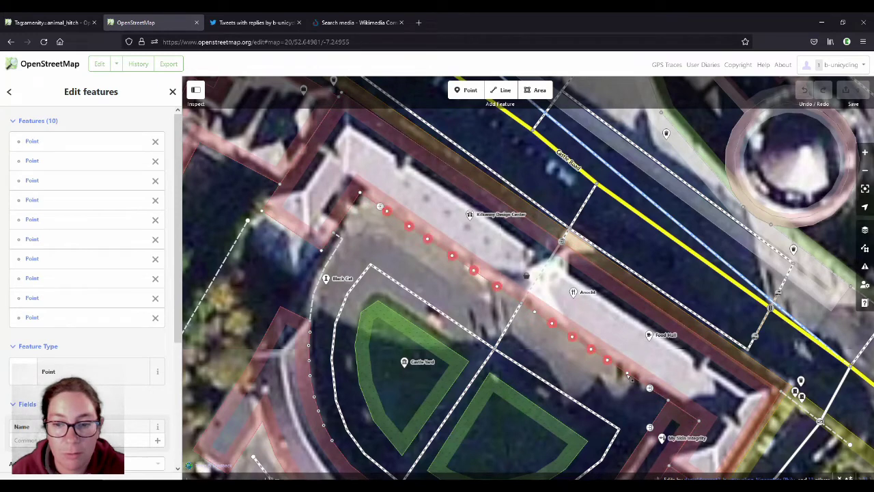
{"action": "left_click", "coordinate": [627, 373], "text": "shift"}
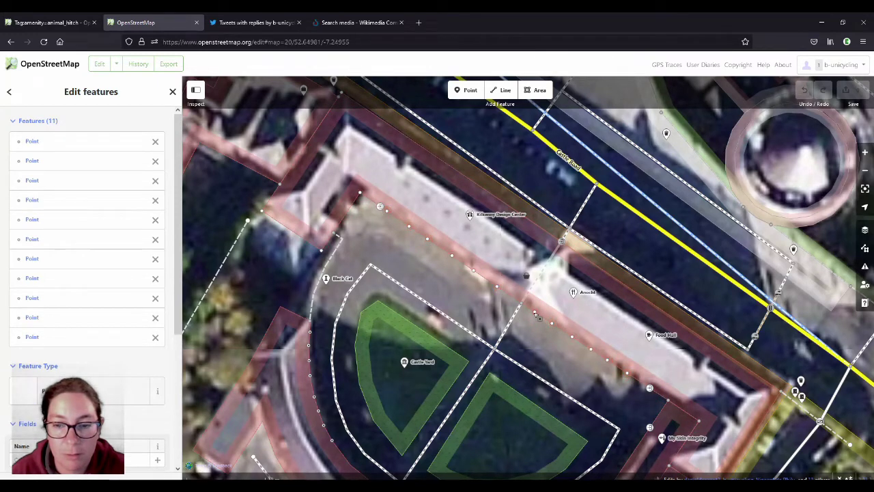
{"action": "left_click", "coordinate": [536, 315], "text": "shift"}
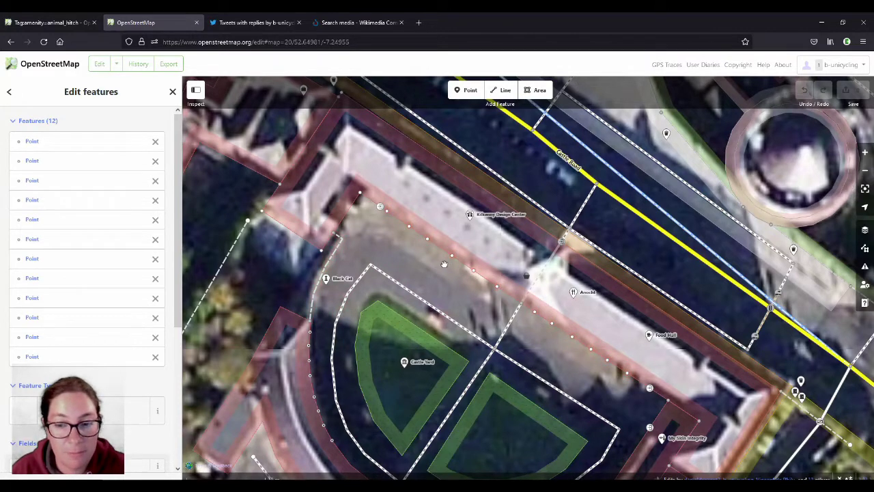
Add the tag amenity=animal_hitch to all twelve selected wall points.
{"action": "scroll", "coordinate": [89, 221], "scroll_direction": "down", "scroll_amount": 5}
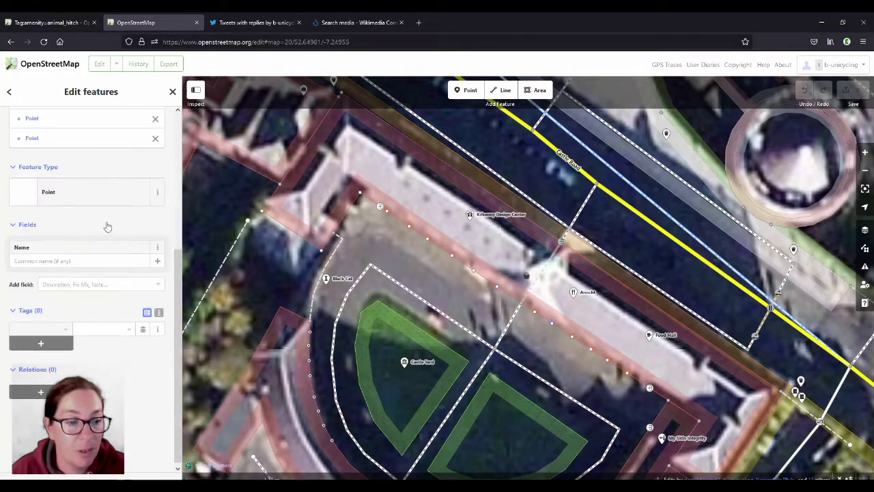
{"action": "left_click", "coordinate": [37, 328]}
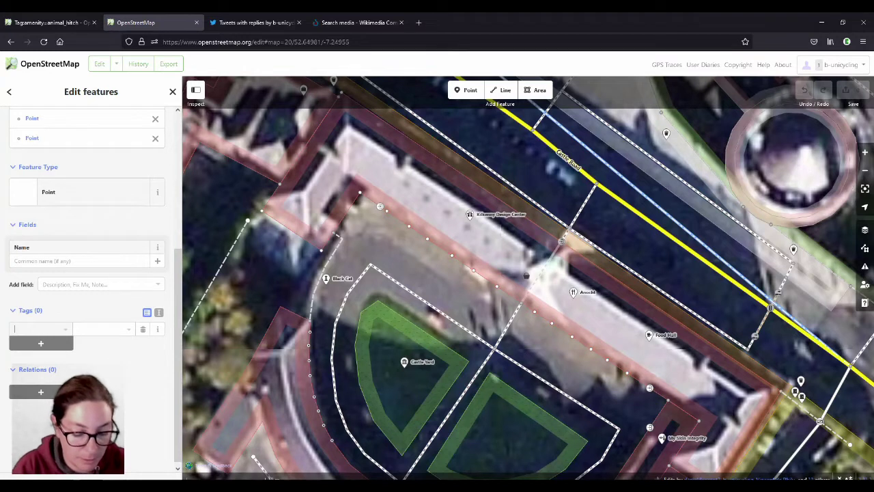
{"action": "type", "text": "amenity"}
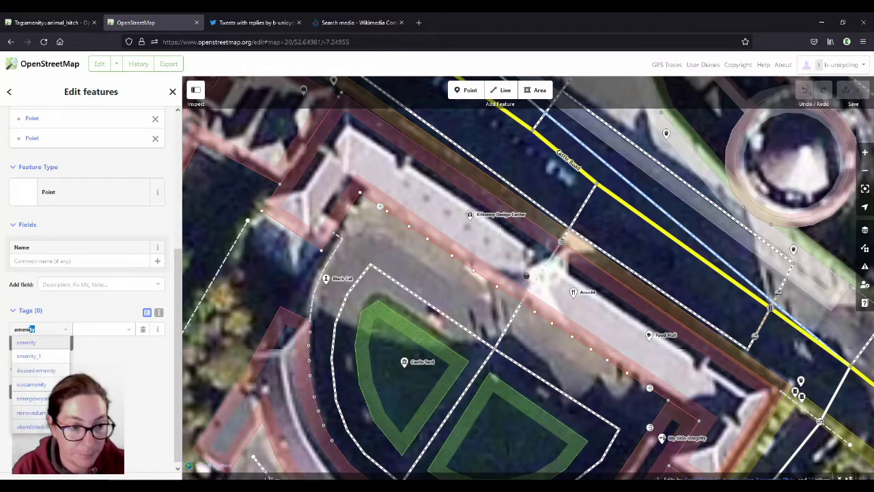
{"action": "key", "text": "Tab"}
{"action": "type", "text": "ar"}
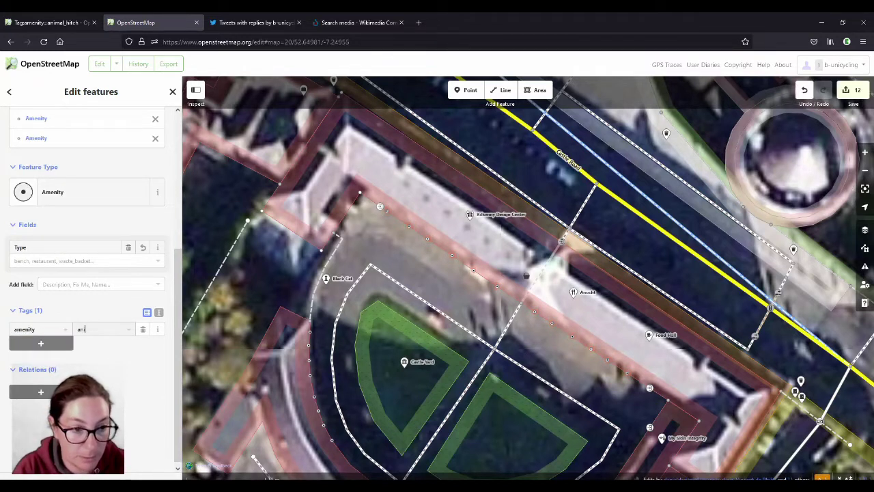
{"action": "type", "text": "imal_"}
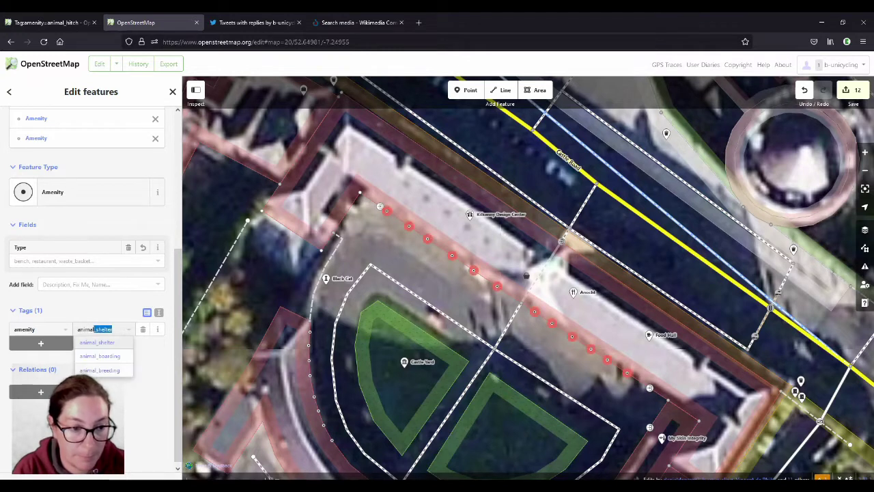
{"action": "key", "text": "BackSpace"}
{"action": "type", "text": "hi"}
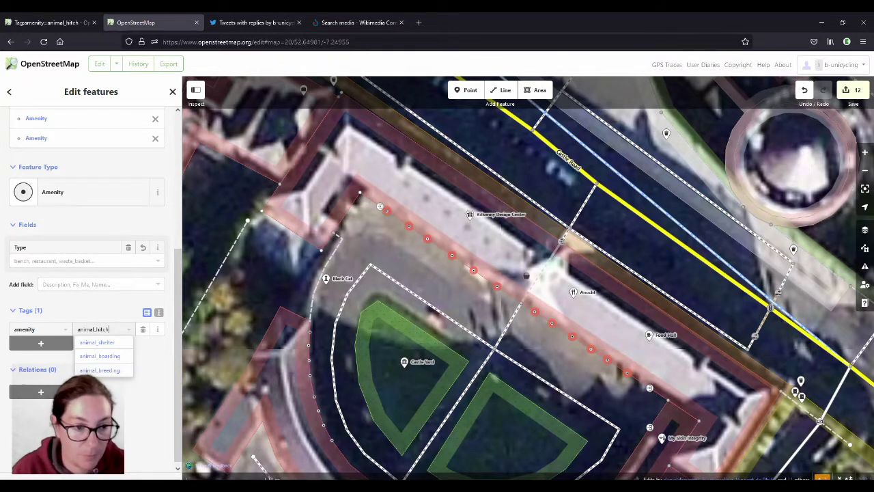
{"action": "type", "text": "tch"}
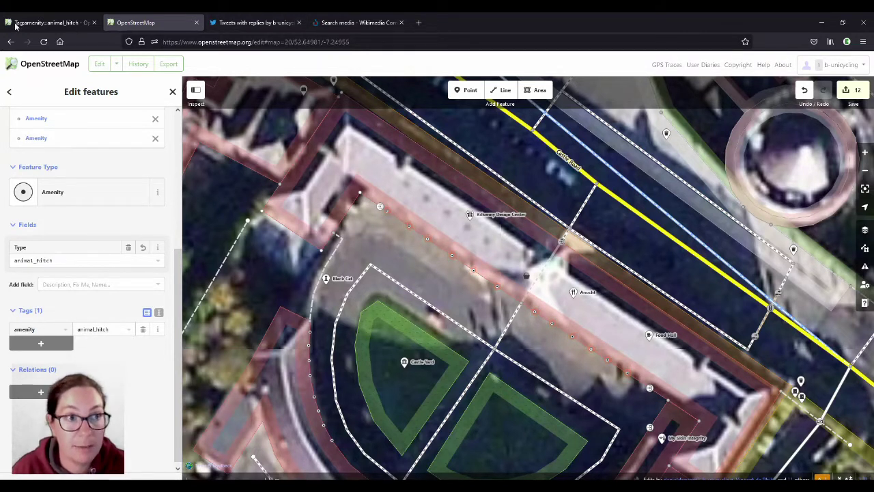
Check the tag status on the animal_hitch wiki page and add horse=designated to all twelve selected wall points.
{"action": "left_click", "coordinate": [21, 23]}
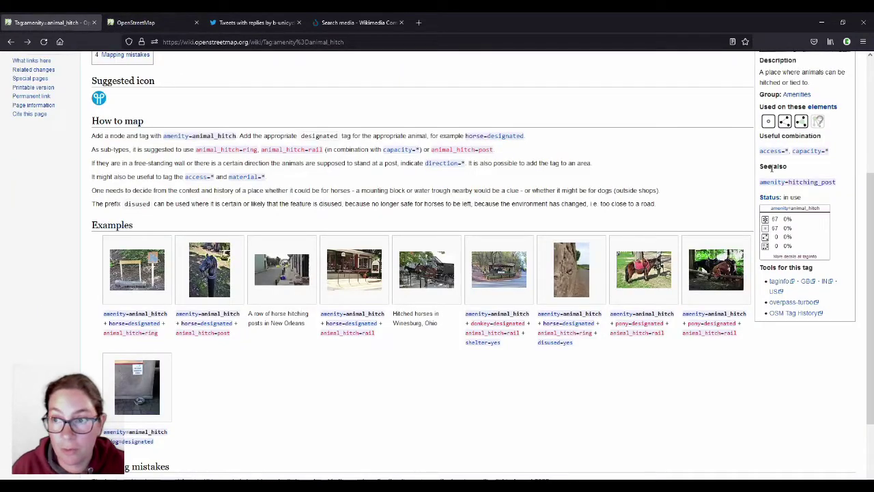
{"action": "left_click_drag", "start_coordinate": [784, 198], "coordinate": [806, 197]}
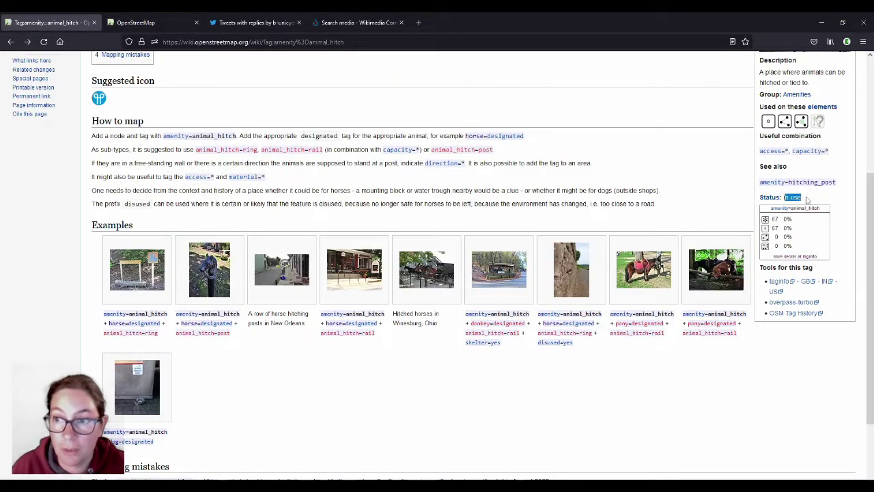
{"action": "left_click", "coordinate": [797, 366]}
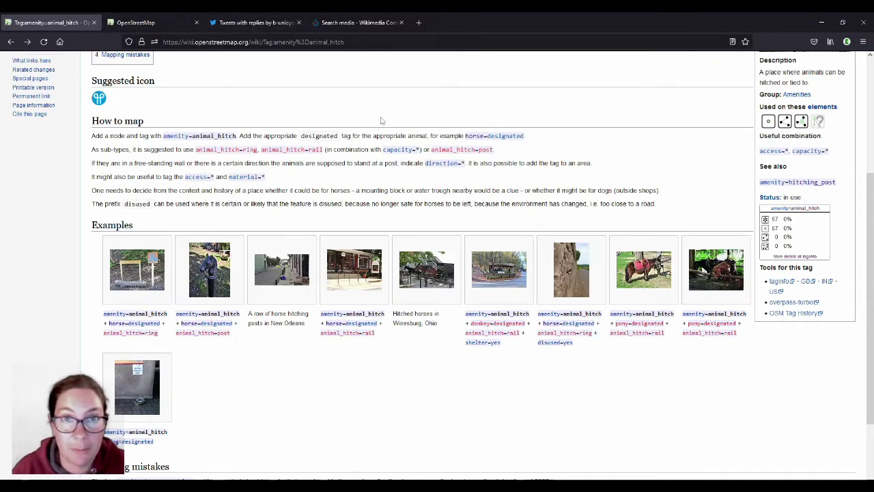
{"action": "left_click", "coordinate": [135, 24]}
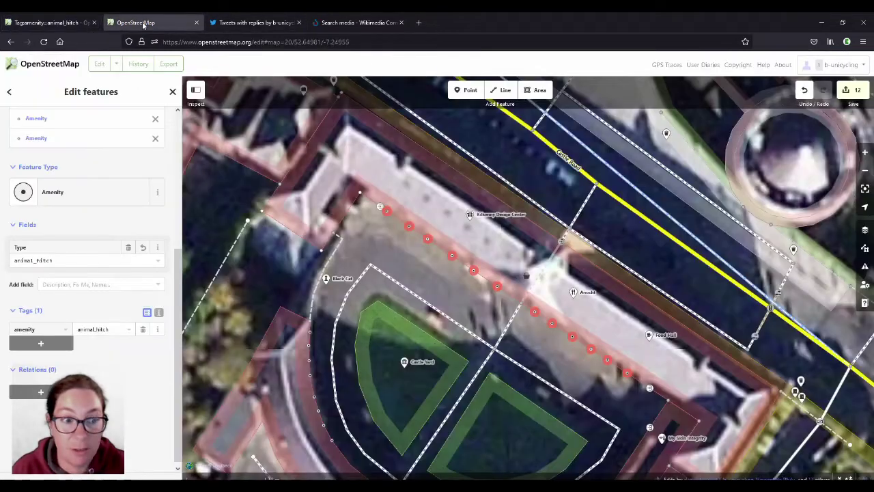
{"action": "left_click", "coordinate": [56, 343]}
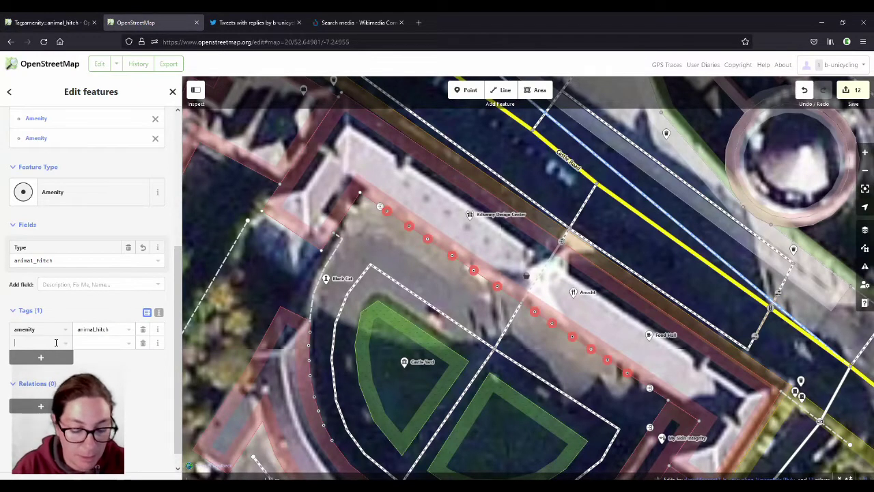
{"action": "type", "text": "johorse"}
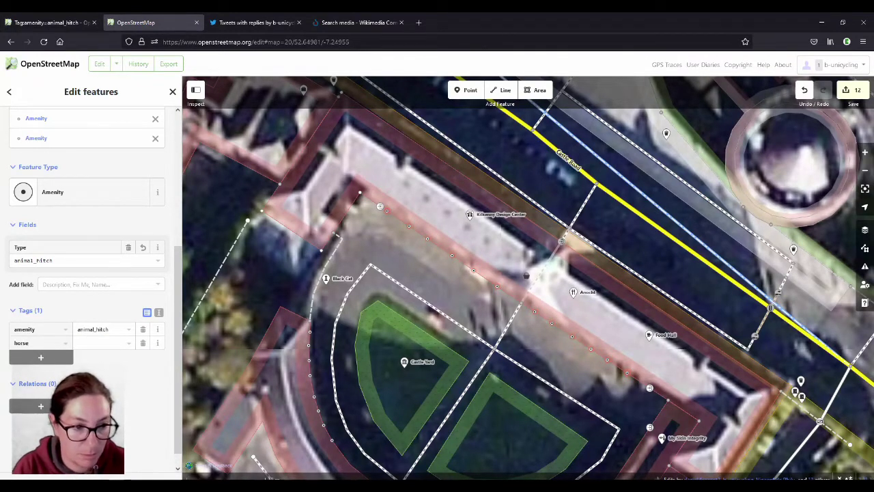
{"action": "key", "text": "Tab"}
{"action": "type", "text": "des"}
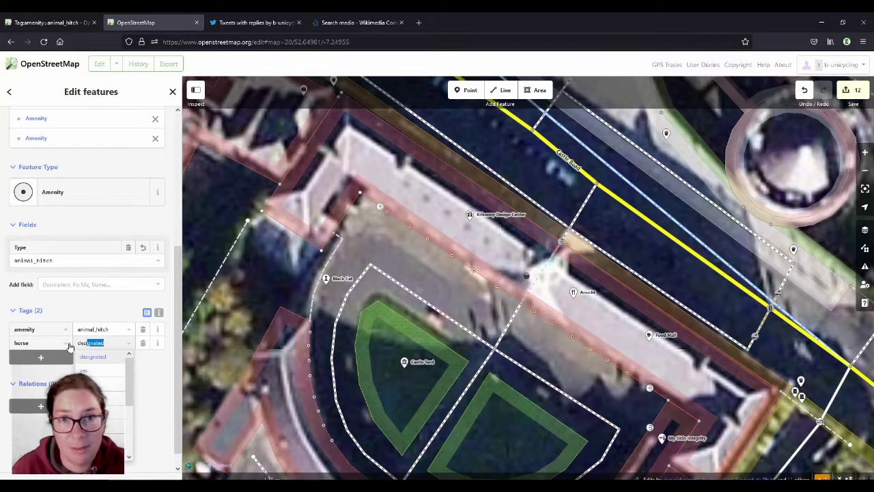
{"action": "left_click", "coordinate": [95, 358]}
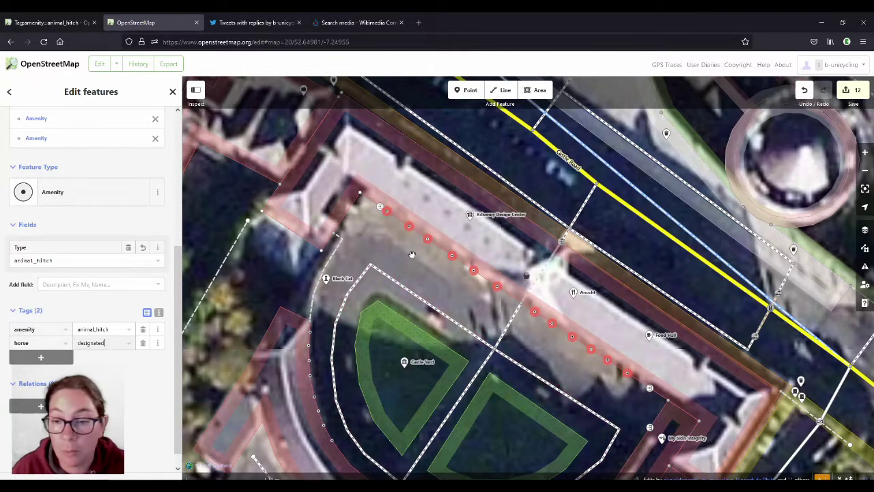
Upload the edits to OpenStreetMap with the changeset comment "added animal hitches" and Survey as the source.
{"action": "scroll", "coordinate": [433, 270], "scroll_direction": "down", "scroll_amount": 2}
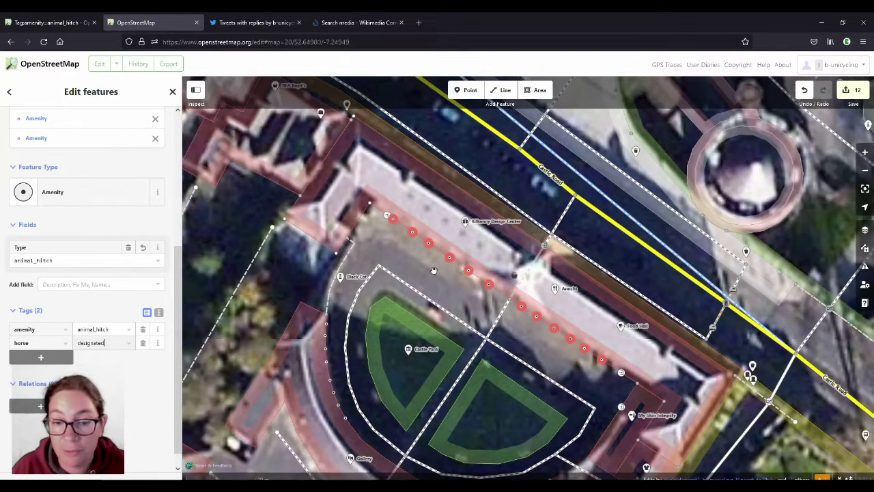
{"action": "left_click", "coordinate": [852, 93]}
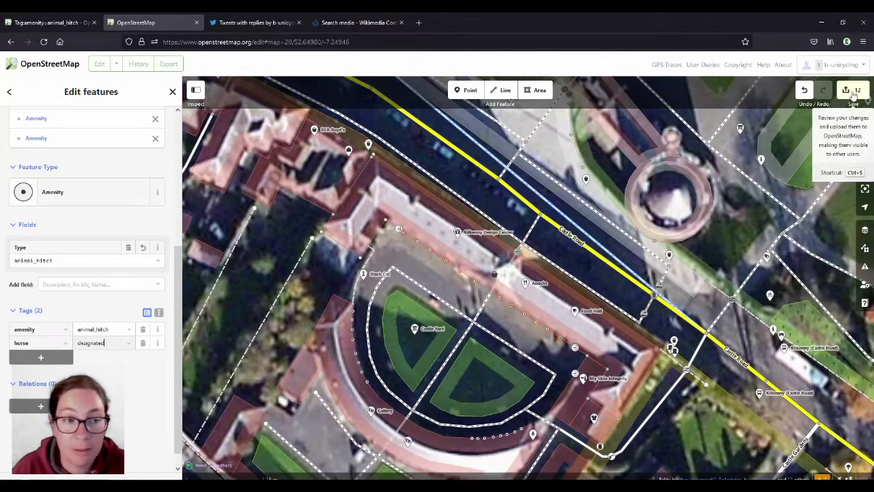
{"action": "type", "text": "added animal hitches"}
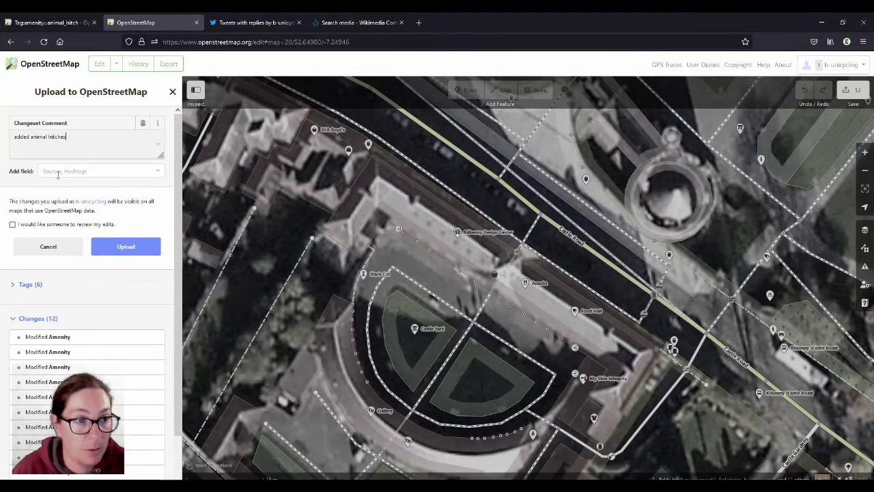
{"action": "left_click", "coordinate": [58, 173]}
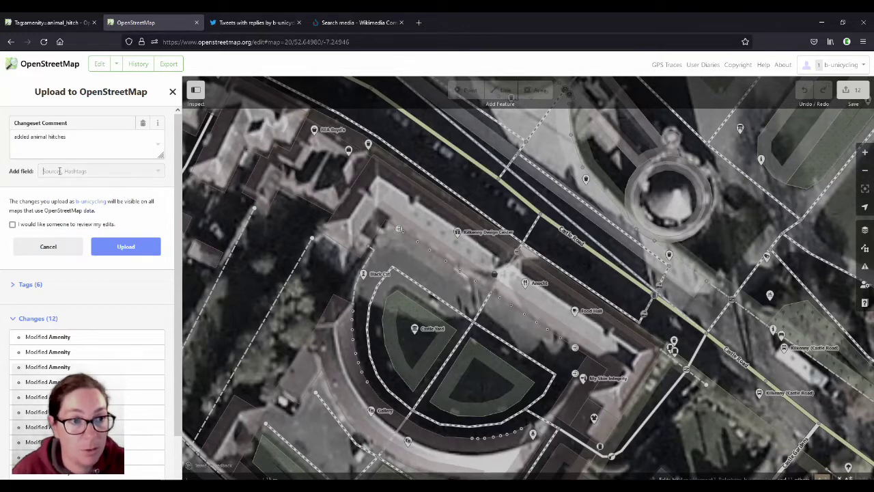
{"action": "type", "text": "s"}
{"action": "left_click", "coordinate": [59, 186]}
{"action": "type", "text": "s"}
{"action": "left_click", "coordinate": [35, 208]}
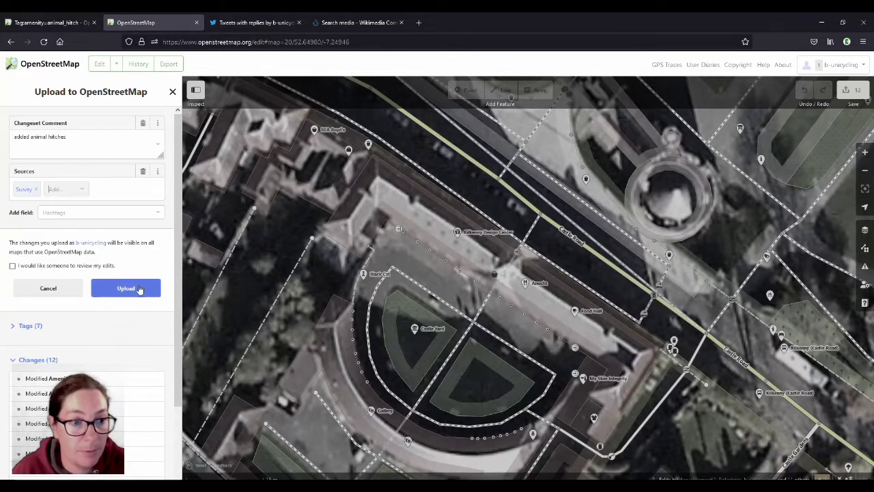
{"action": "left_click", "coordinate": [139, 288]}
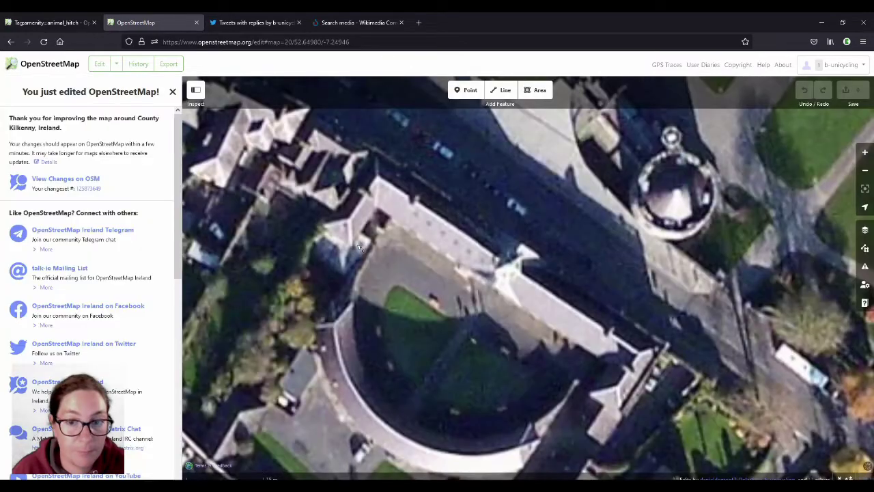
Return to the main map, find the Tholsel on High Street, and open that area for editing.
{"action": "left_click", "coordinate": [67, 66]}
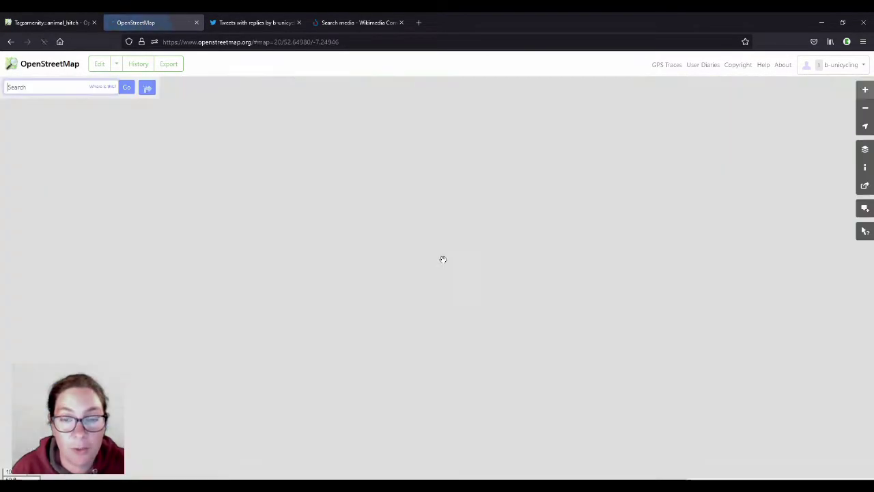
{"action": "scroll", "coordinate": [444, 260], "scroll_direction": "down", "scroll_amount": 3}
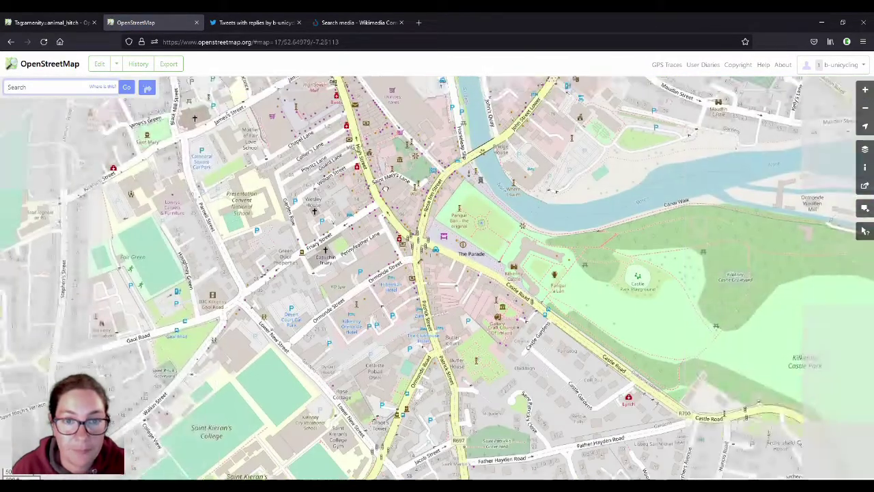
{"action": "scroll", "coordinate": [386, 189], "scroll_direction": "up", "scroll_amount": 2}
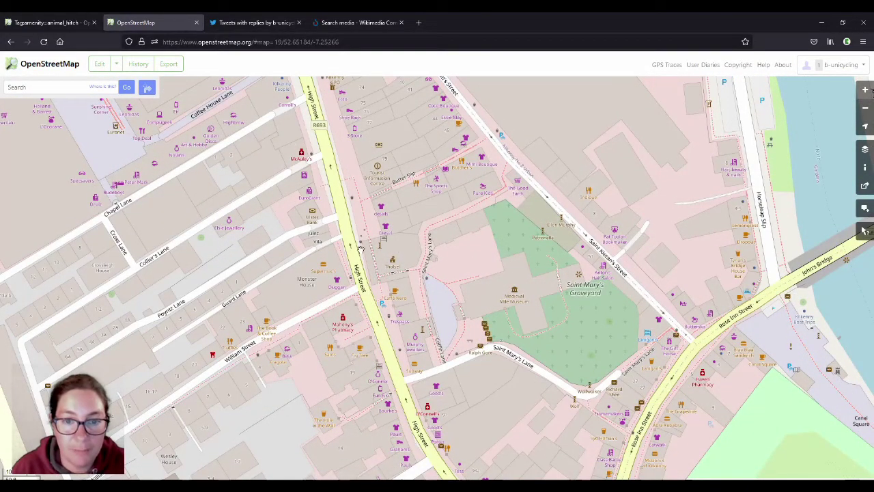
{"action": "scroll", "coordinate": [361, 248], "scroll_direction": "down", "scroll_amount": 3}
{"action": "scroll", "coordinate": [394, 301], "scroll_direction": "up", "scroll_amount": 3}
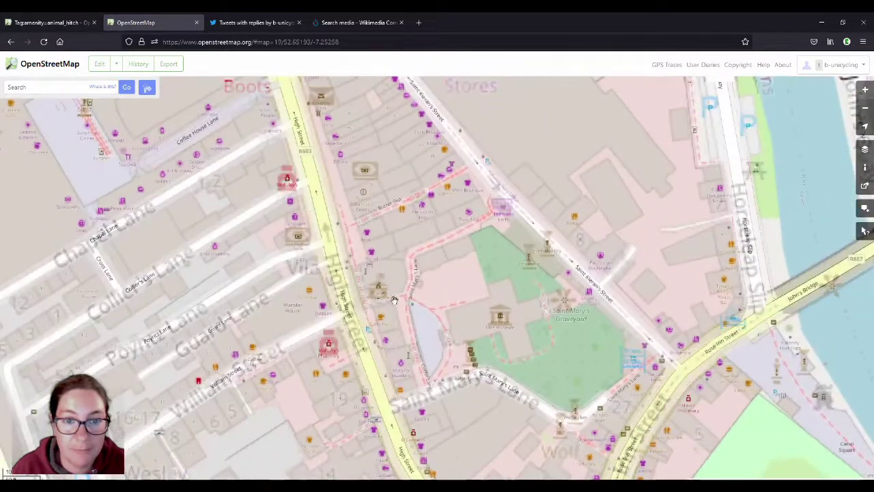
{"action": "left_click", "coordinate": [99, 63]}
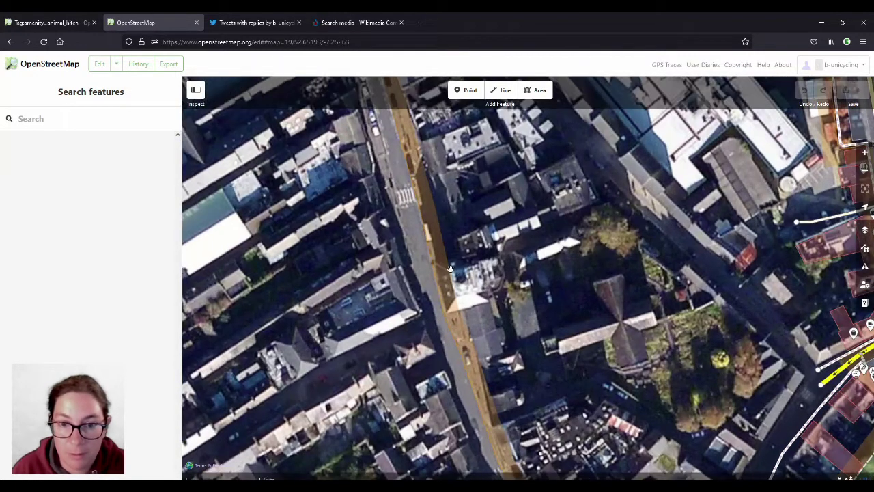
Add a new point on the Town Hall's northern wall, close to its High Street corner.
{"action": "double_click", "coordinate": [452, 271]}
{"action": "double_click", "coordinate": [444, 255]}
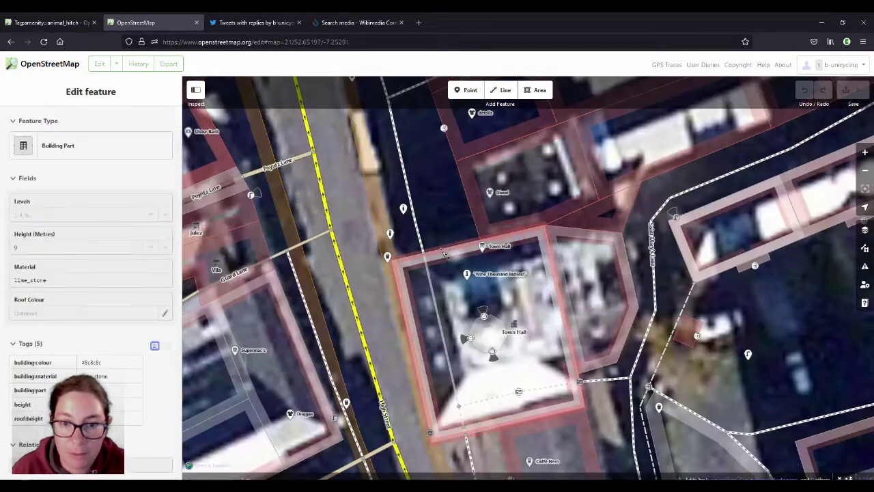
{"action": "left_click", "coordinate": [443, 252]}
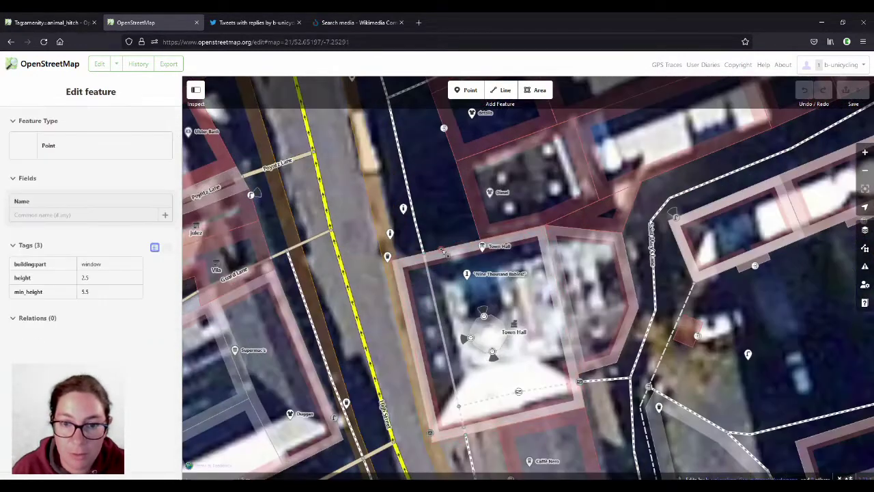
{"action": "scroll", "coordinate": [414, 257], "scroll_direction": "up", "scroll_amount": 5}
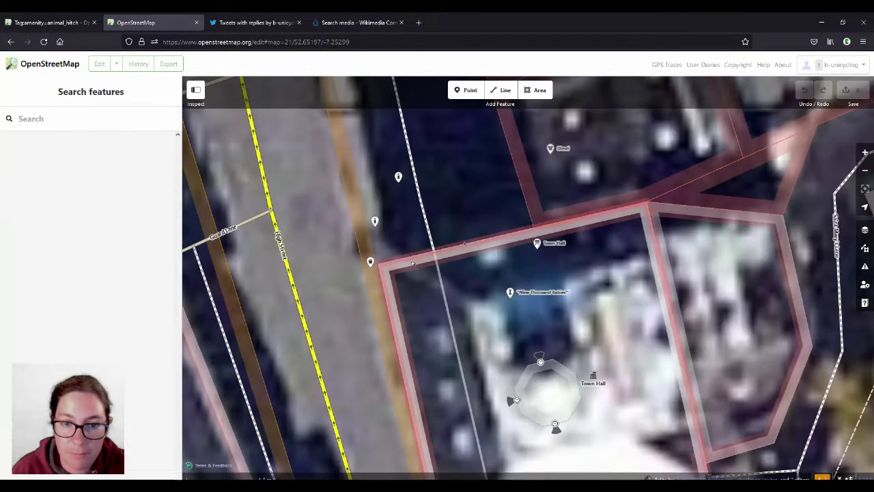
{"action": "left_click", "coordinate": [414, 261]}
{"action": "left_click", "coordinate": [407, 259]}
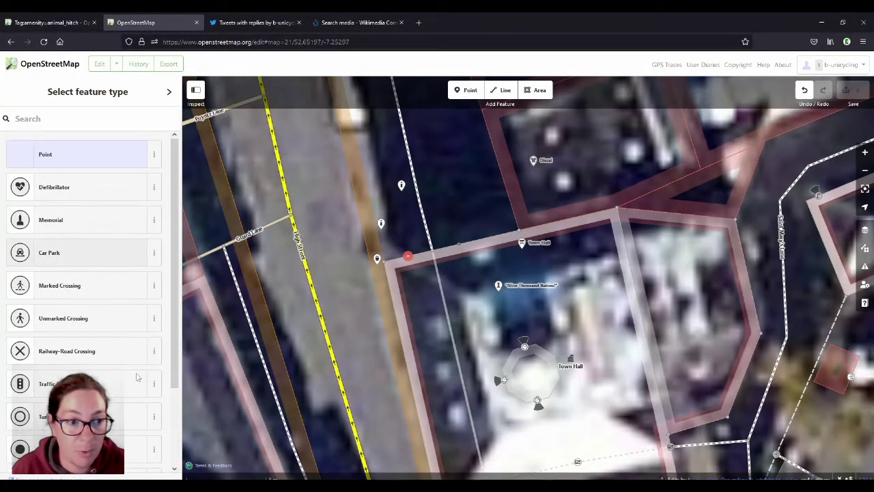
Keep the new wall point as a plain point and tag it amenity=animal_hitch.
{"action": "key", "text": "Return"}
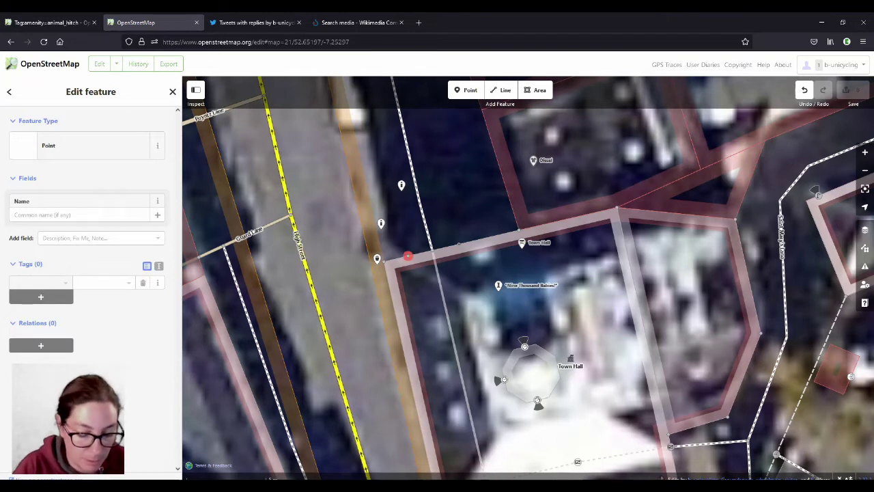
{"action": "type", "text": "amenity"}
{"action": "key", "text": "Tab"}
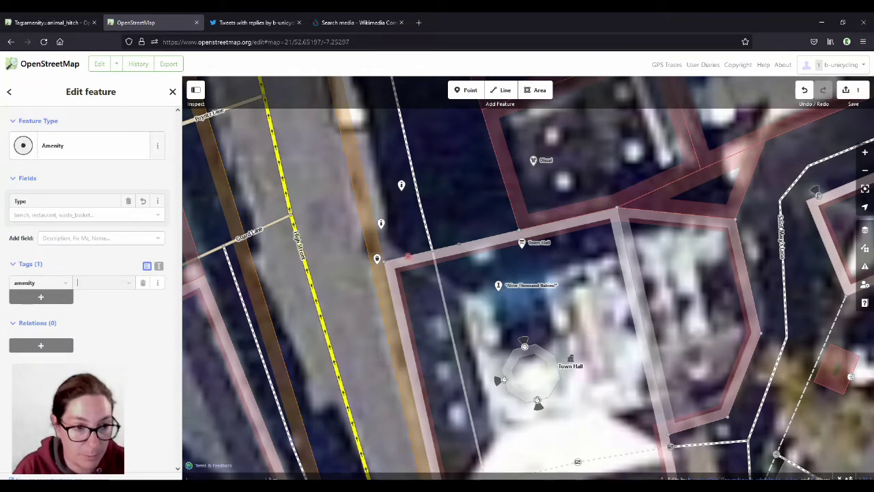
{"action": "type", "text": "an"}
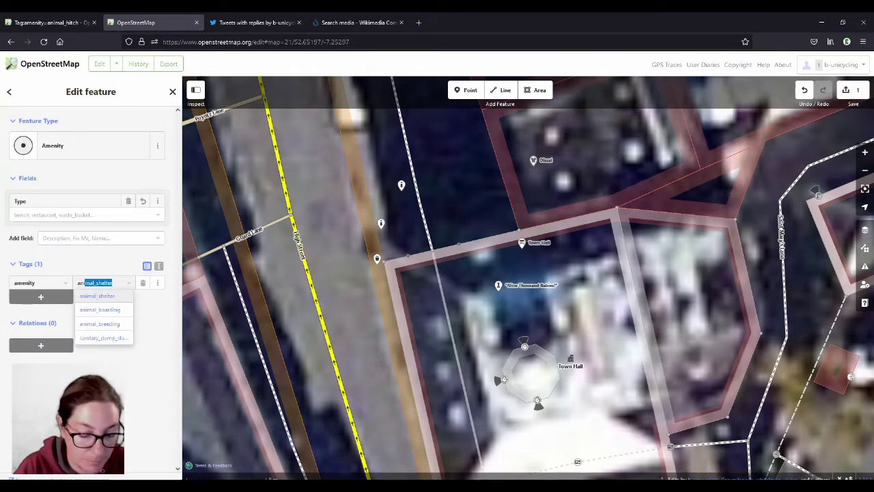
{"action": "type", "text": "imal_hitch"}
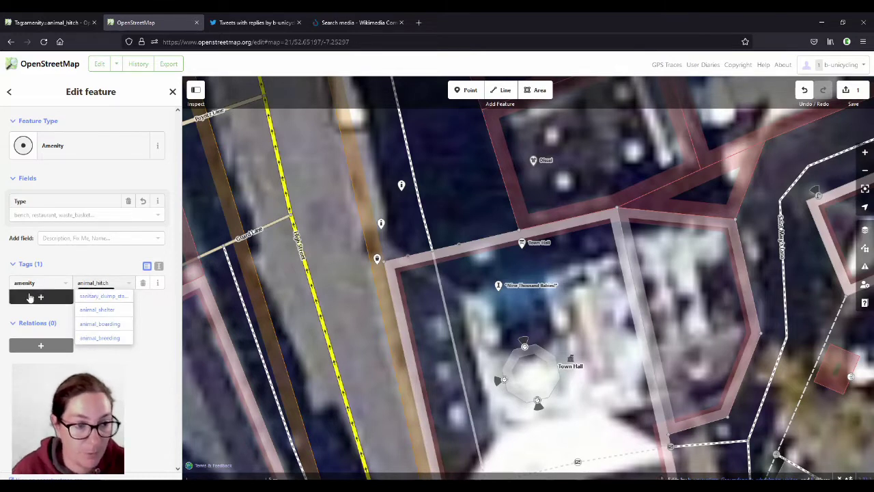
Add the tag horse=designated to the animal hitch on the Town Hall's northern wall.
{"action": "left_click", "coordinate": [30, 296]}
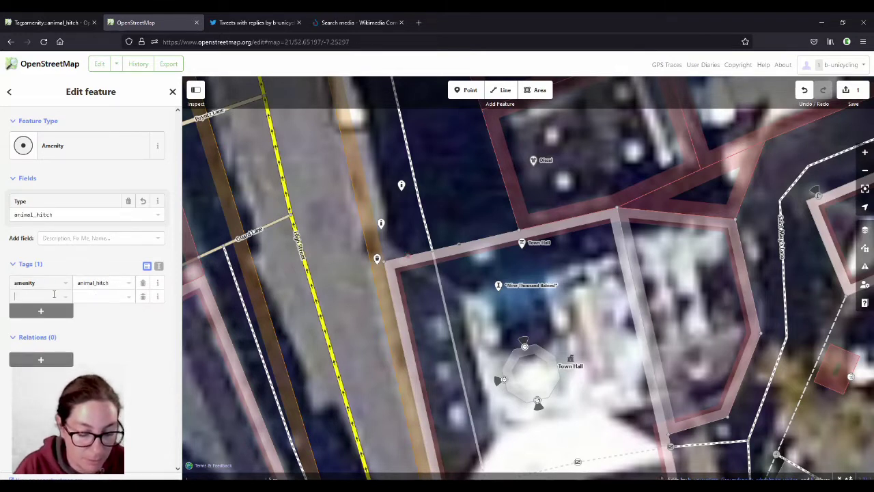
{"action": "type", "text": "horse"}
{"action": "key", "text": "Tab"}
{"action": "type", "text": "des"}
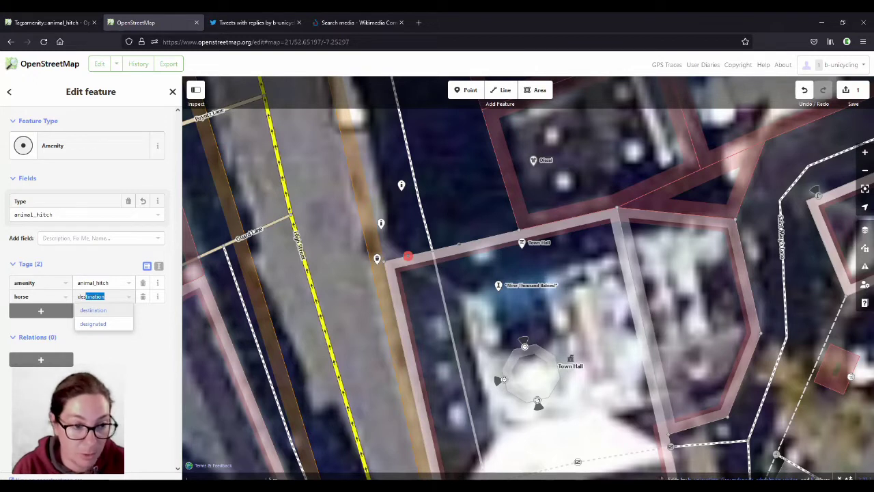
{"action": "key", "text": "BackSpace"}
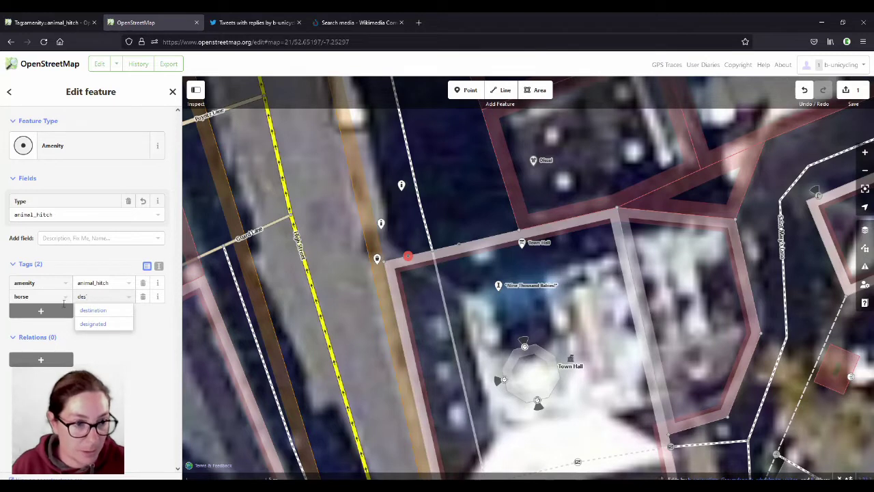
{"action": "type", "text": "ign"}
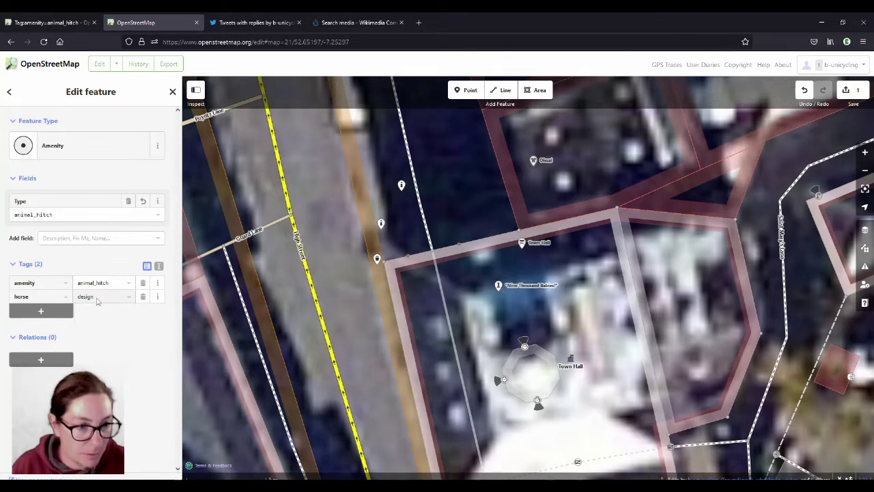
{"action": "left_click", "coordinate": [97, 296]}
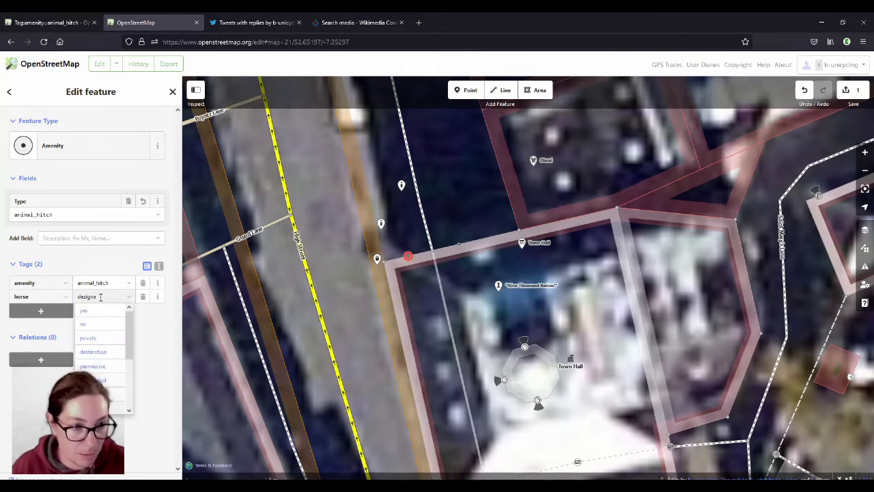
{"action": "type", "text": "ated"}
{"action": "left_click", "coordinate": [101, 313]}
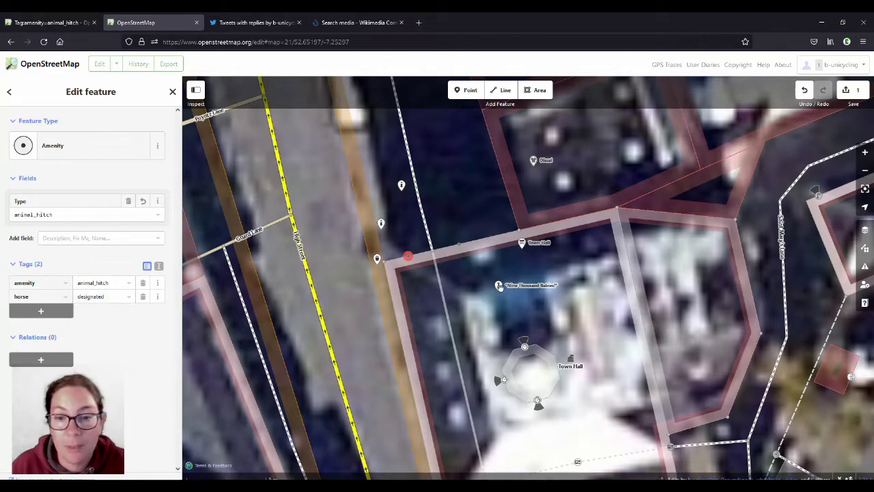
{"action": "scroll", "coordinate": [409, 273], "scroll_direction": "down", "scroll_amount": 3}
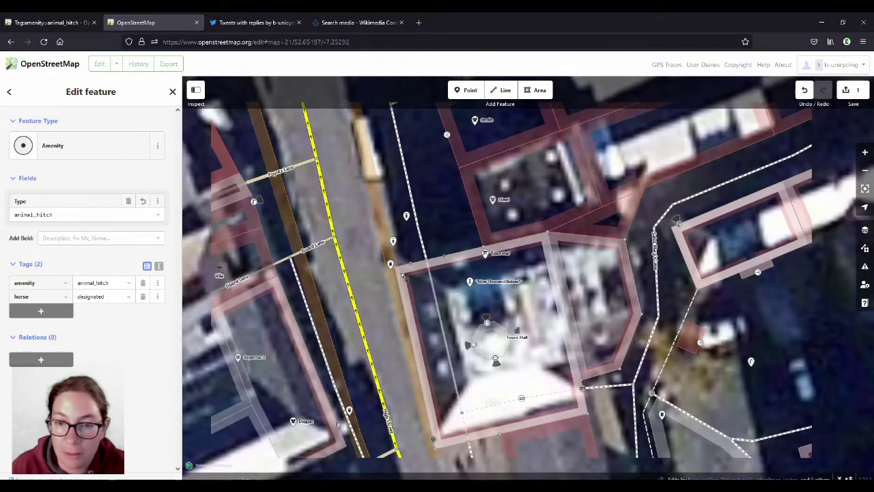
{"action": "scroll", "coordinate": [431, 255], "scroll_direction": "up", "scroll_amount": 2}
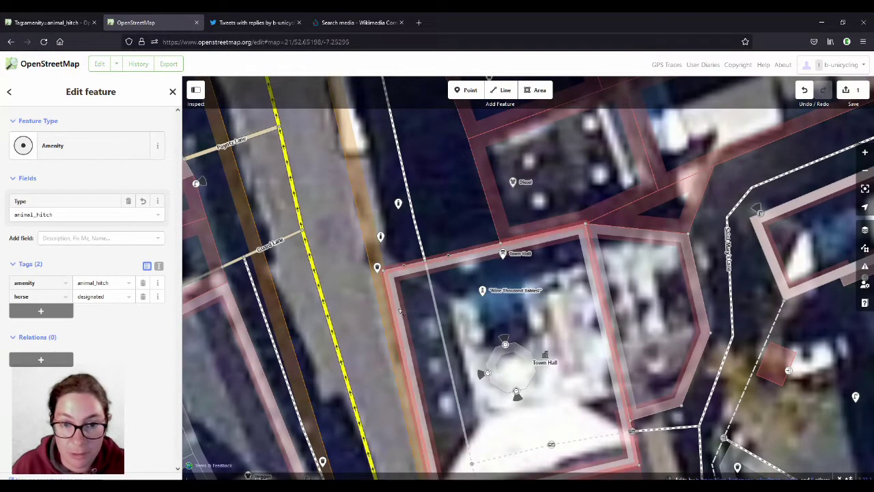
Prepare the Town Hall hitch for upload with the changeset comment "added animal hitch".
{"action": "scroll", "coordinate": [458, 202], "scroll_direction": "down", "scroll_amount": 2}
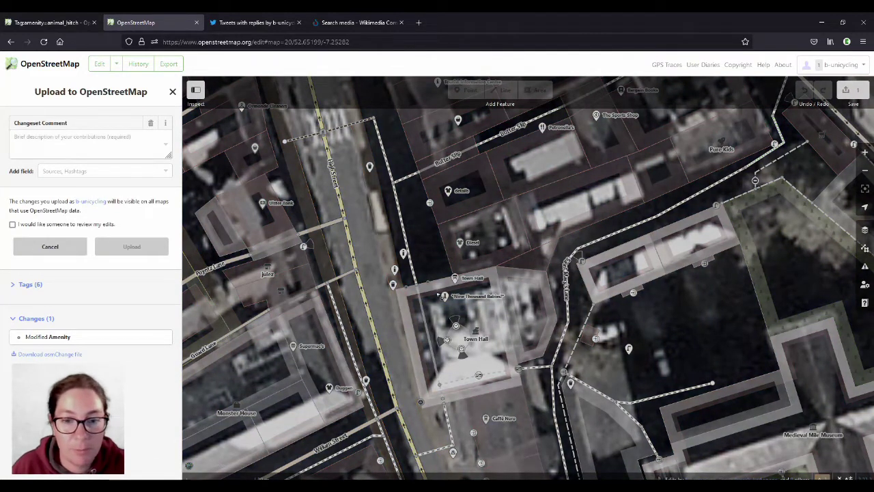
{"action": "left_click", "coordinate": [46, 247]}
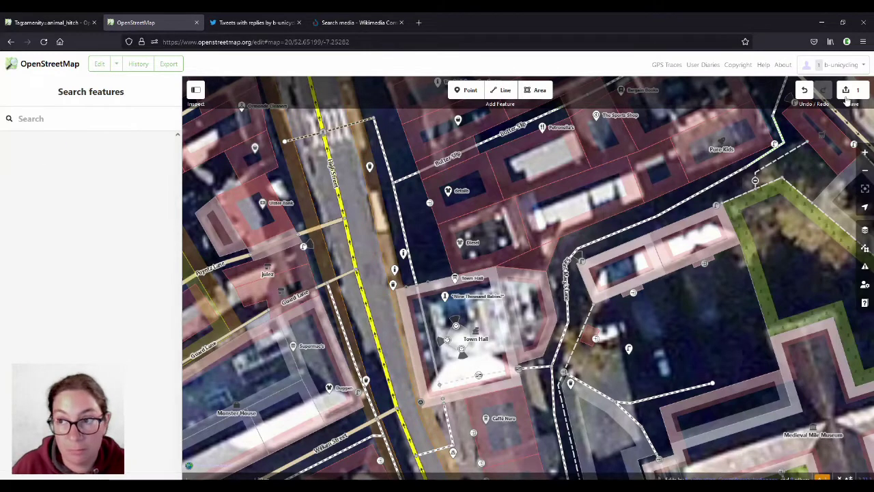
{"action": "left_click", "coordinate": [849, 94]}
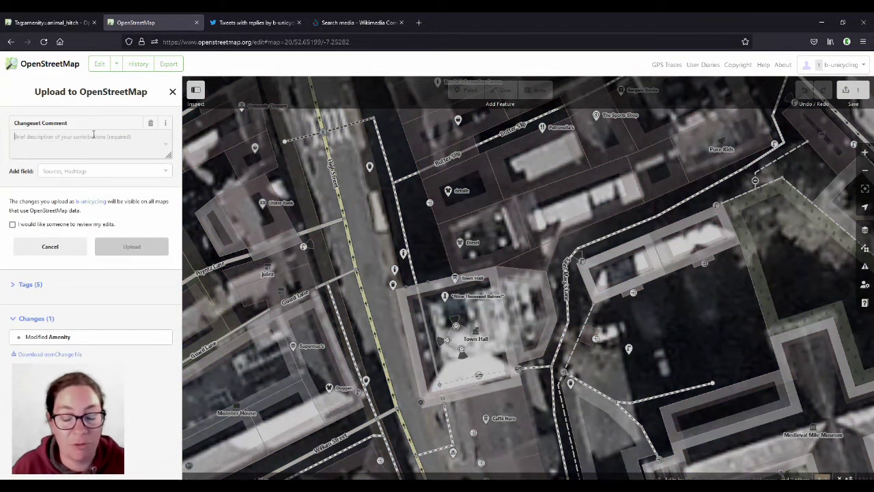
{"action": "left_click", "coordinate": [93, 133]}
{"action": "type", "text": "added an"}
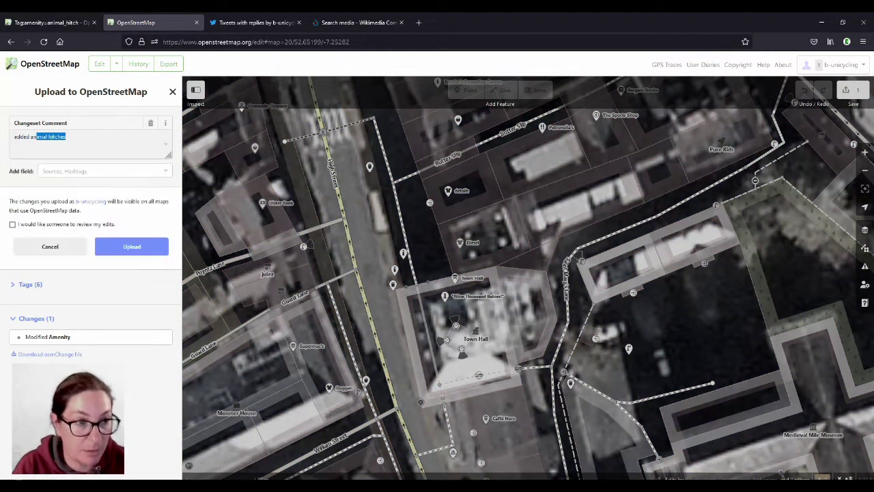
{"action": "type", "text": "imal hitche"}
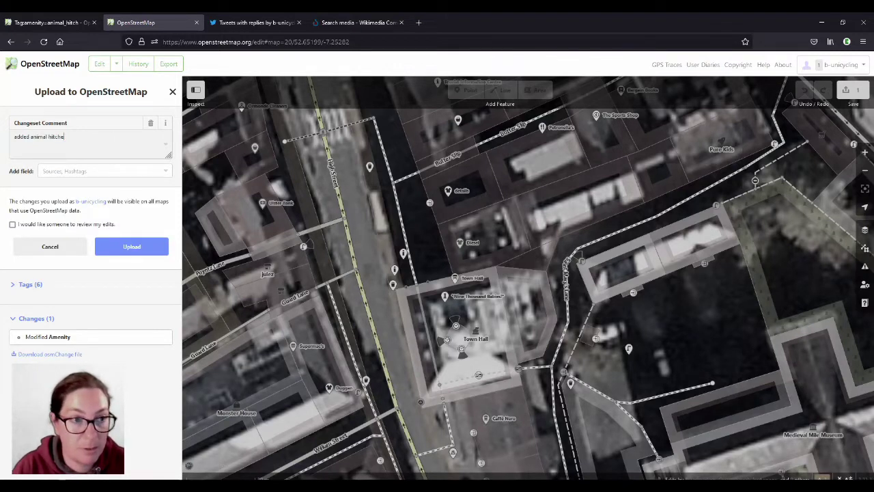
Add the Sources field to the changeset and upload the Town Hall edit.
{"action": "left_click", "coordinate": [69, 172]}
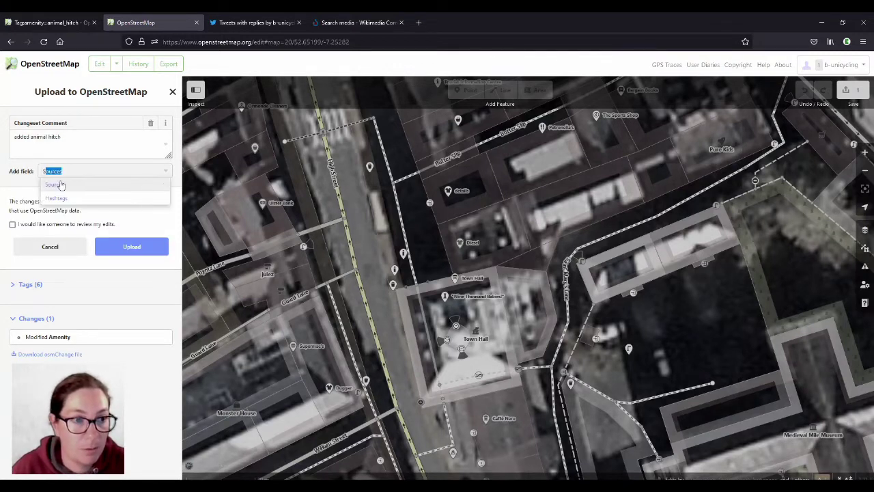
{"action": "left_click", "coordinate": [31, 185]}
{"action": "left_click", "coordinate": [48, 208]}
{"action": "left_click", "coordinate": [129, 288]}
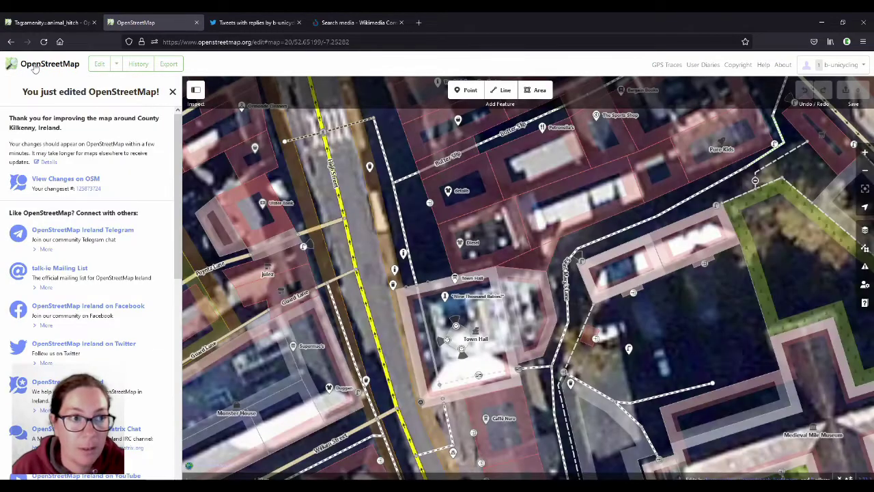
Return to the main map, find the Clubhouse Hotel area on Patrick Street, and open it for editing.
{"action": "left_click", "coordinate": [38, 64]}
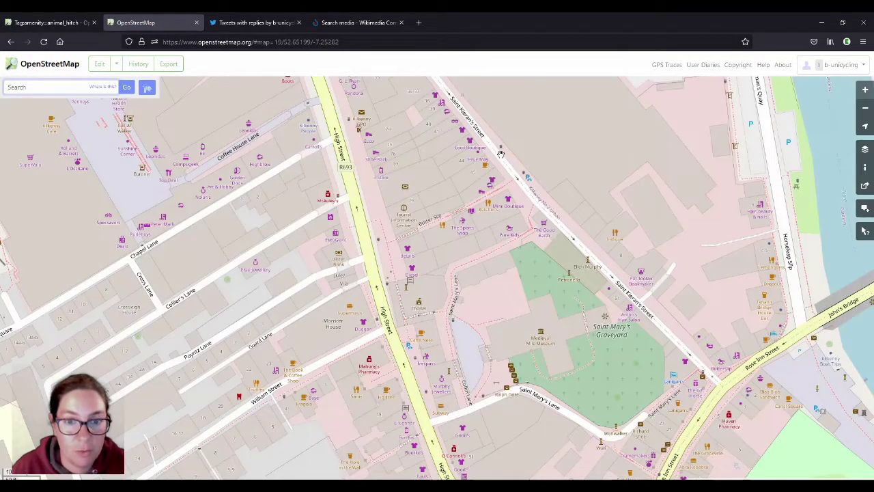
{"action": "scroll", "coordinate": [501, 153], "scroll_direction": "down", "scroll_amount": 2}
{"action": "left_click_drag", "start_coordinate": [515, 411], "coordinate": [475, 297]}
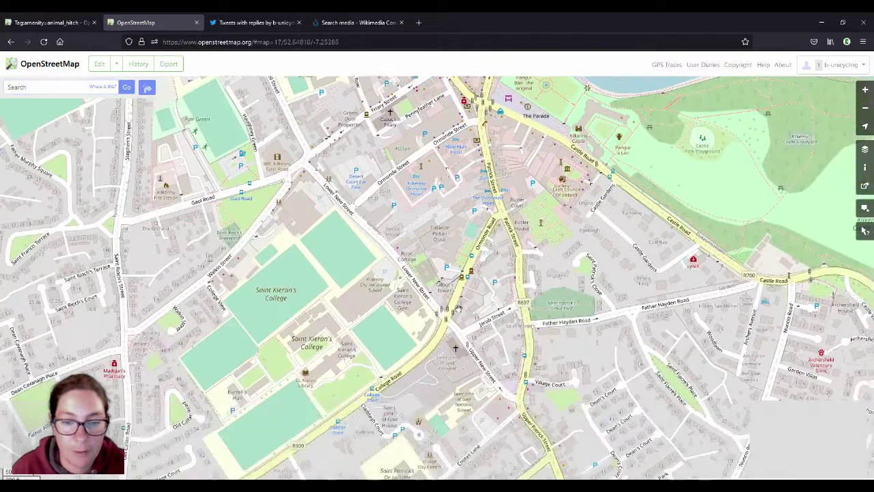
{"action": "left_click_drag", "start_coordinate": [487, 339], "coordinate": [434, 286]}
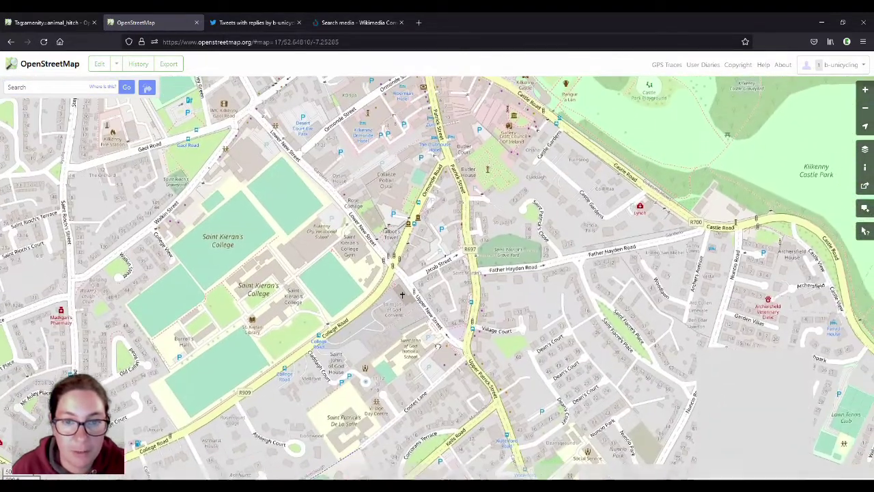
{"action": "scroll", "coordinate": [478, 225], "scroll_direction": "up", "scroll_amount": 2}
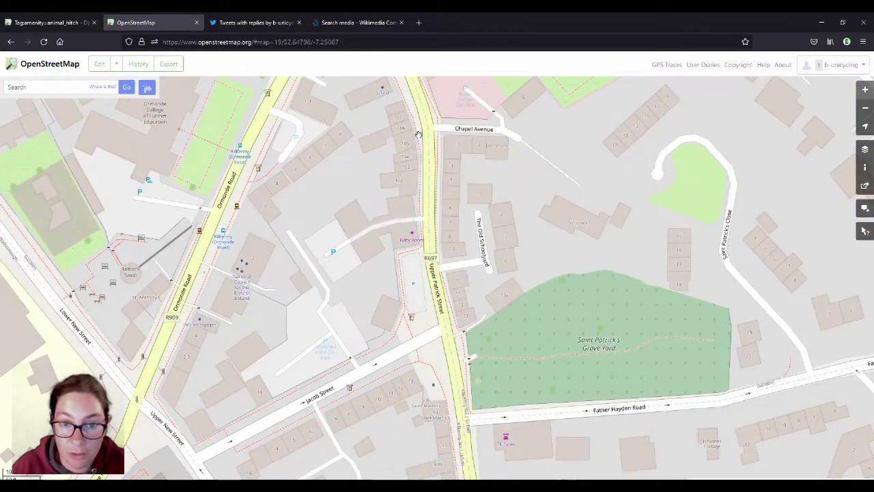
{"action": "left_click_drag", "start_coordinate": [410, 96], "coordinate": [437, 281]}
{"action": "left_click_drag", "start_coordinate": [320, 112], "coordinate": [362, 224]}
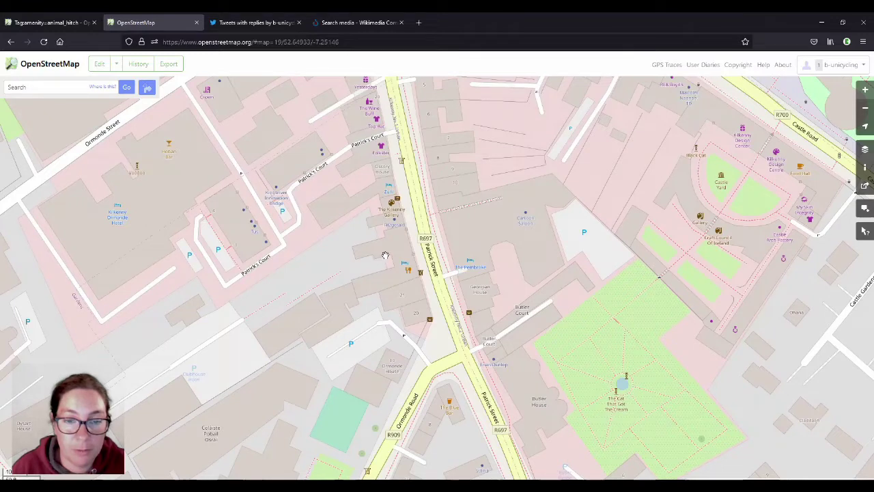
{"action": "left_click", "coordinate": [107, 68]}
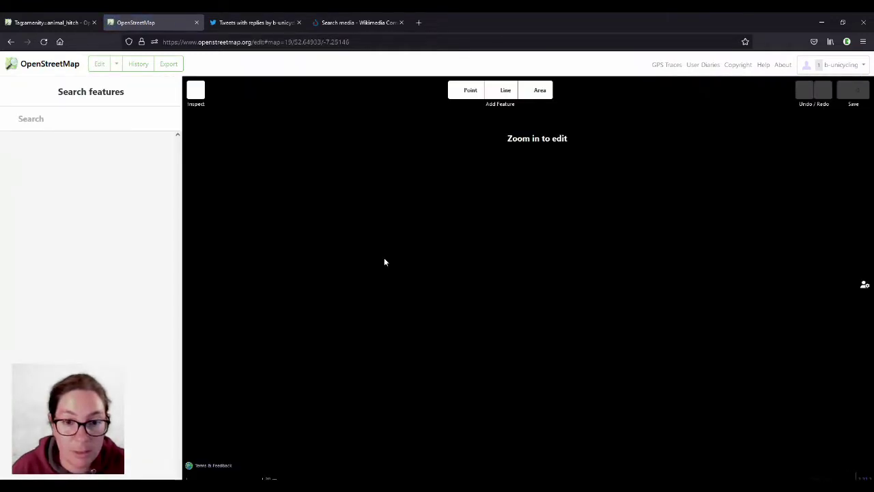
Add two new points around the inner southern corner of the Clubhouse Hotel's northern building part, one on each wall.
{"action": "scroll", "coordinate": [499, 245], "scroll_direction": "up", "scroll_amount": 3}
{"action": "scroll", "coordinate": [499, 246], "scroll_direction": "up", "scroll_amount": 3}
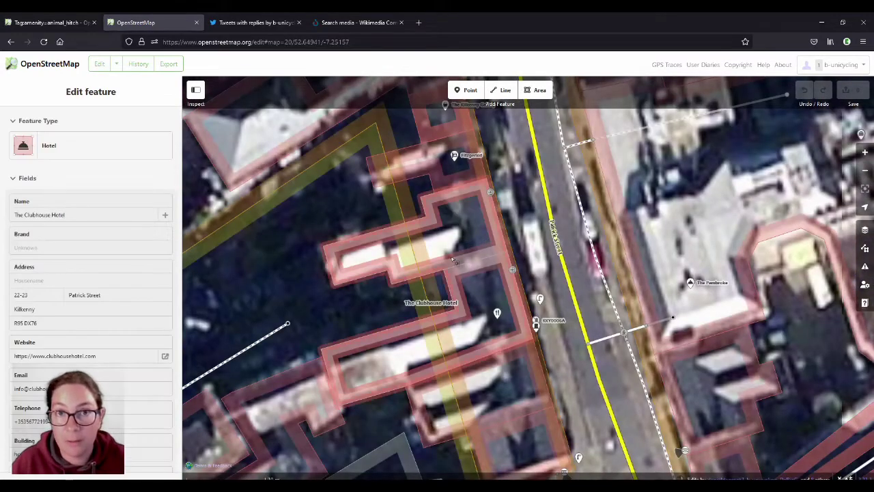
{"action": "left_click", "coordinate": [403, 278]}
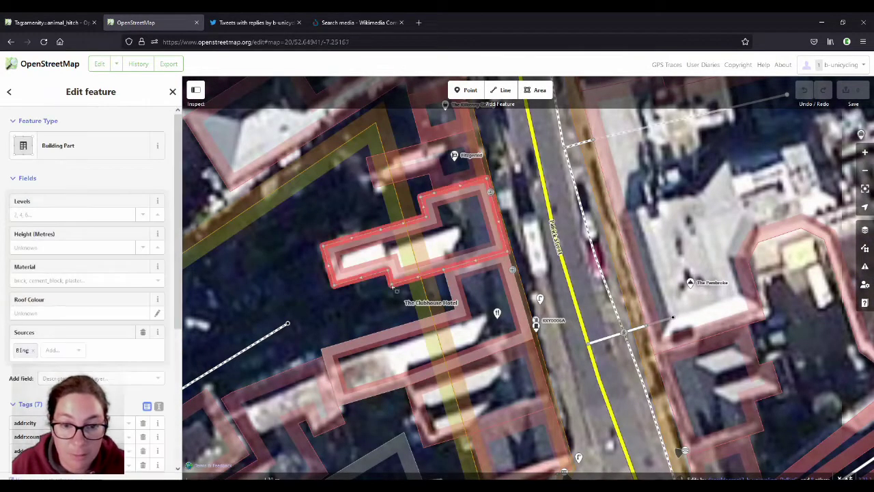
{"action": "scroll", "coordinate": [400, 280], "scroll_direction": "up", "scroll_amount": 3}
{"action": "scroll", "coordinate": [394, 281], "scroll_direction": "up", "scroll_amount": 3}
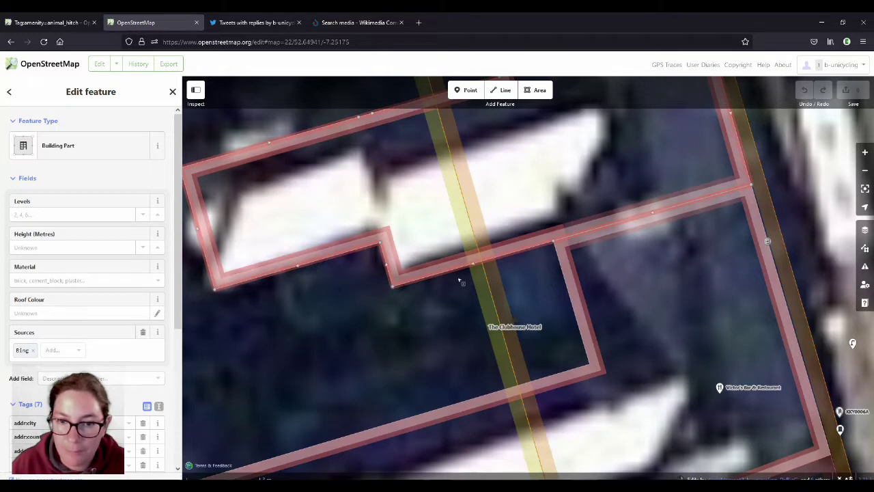
{"action": "scroll", "coordinate": [411, 283], "scroll_direction": "down", "scroll_amount": 3}
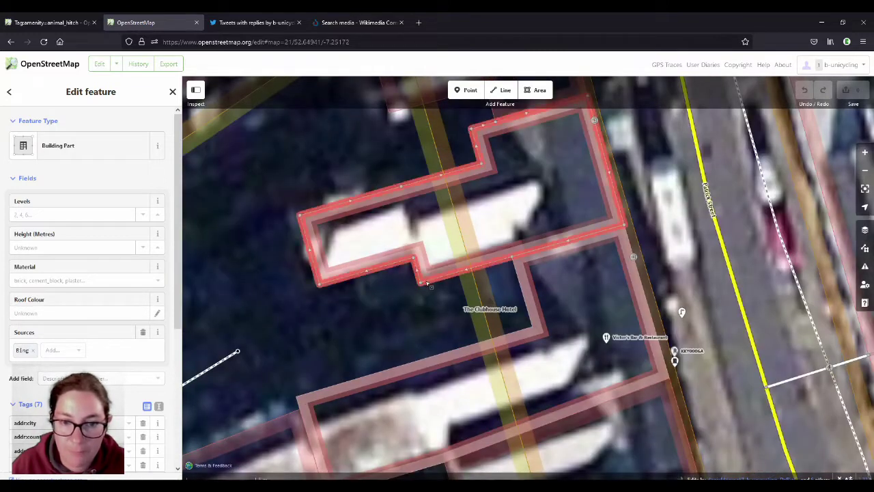
{"action": "scroll", "coordinate": [428, 282], "scroll_direction": "up", "scroll_amount": 3}
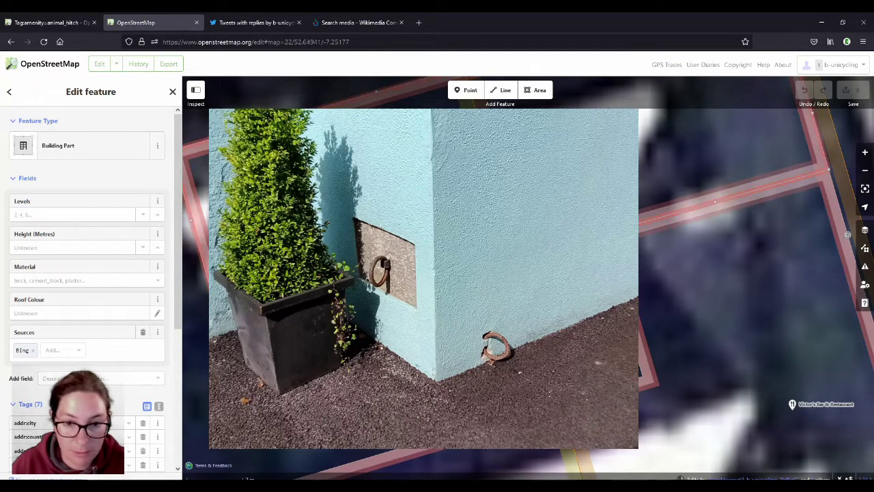
{"action": "double_click", "coordinate": [428, 282]}
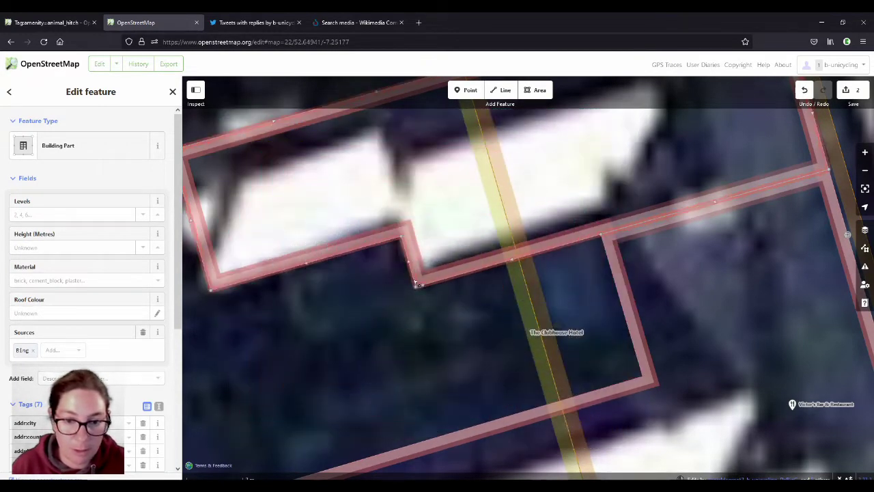
Select both new corner points together and tag them amenity=animal_hitch.
{"action": "left_click", "coordinate": [424, 286]}
{"action": "left_click", "coordinate": [414, 283], "text": "shift"}
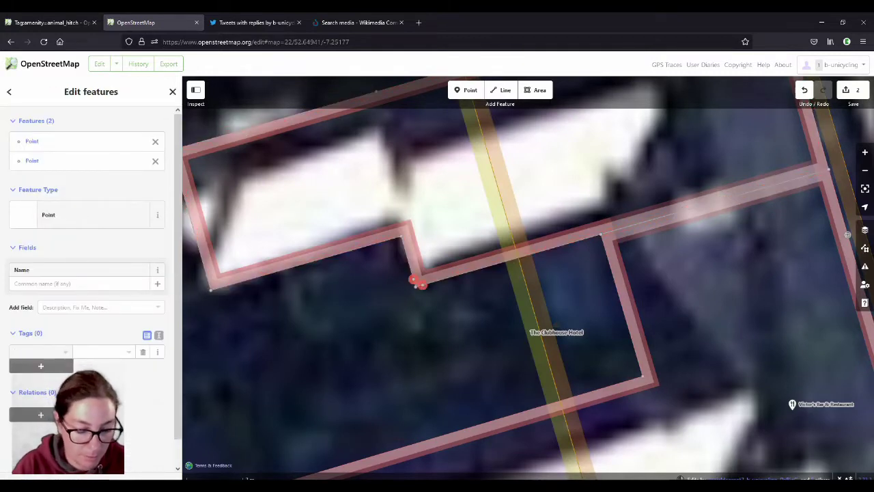
{"action": "type", "text": "amenity"}
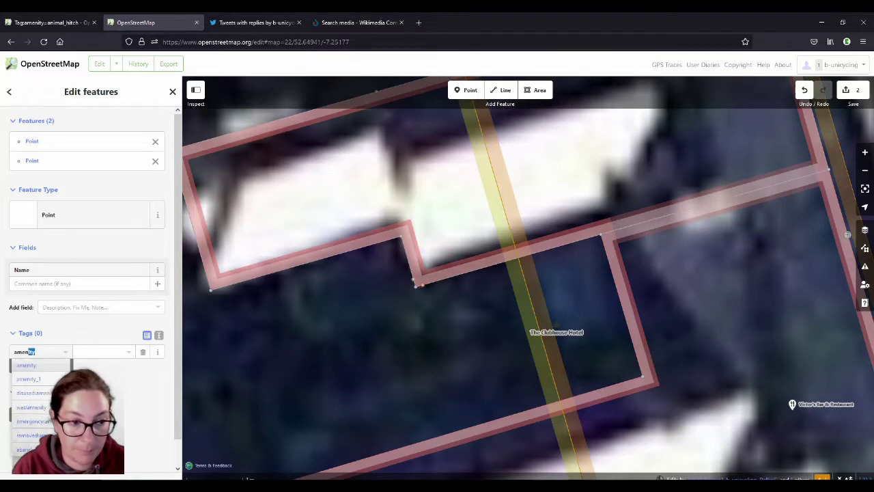
{"action": "key", "text": "Tab"}
{"action": "type", "text": "ani"}
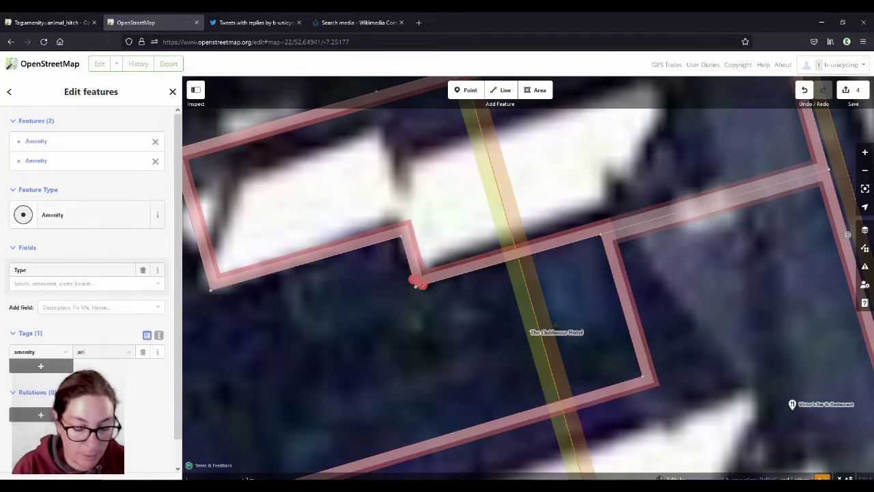
{"action": "type", "text": "mal_hitch"}
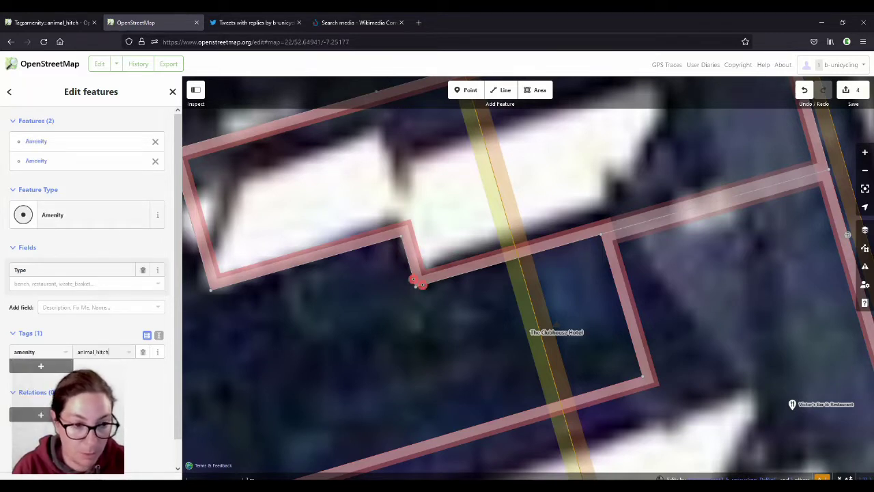
{"action": "key", "text": "Tab"}
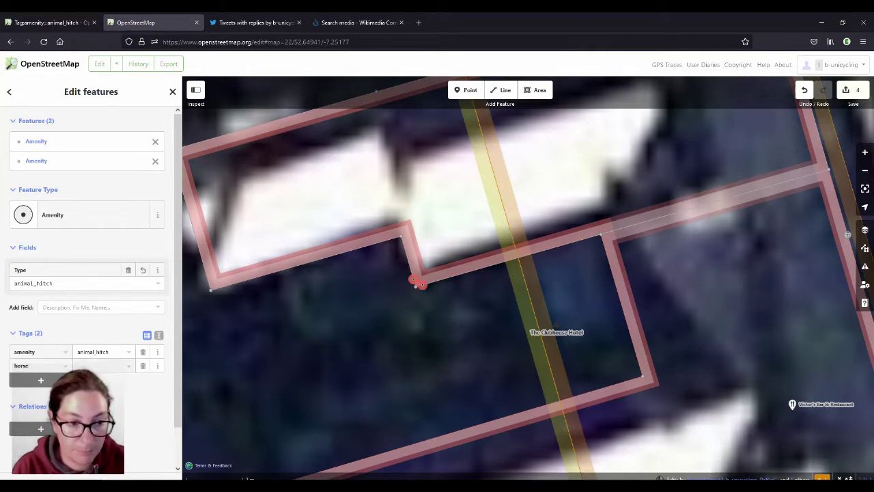
Add horse=designated and a disused tag to both hitch points at the Clubhouse Hotel.
{"action": "key", "text": "Tab"}
{"action": "type", "text": "desi"}
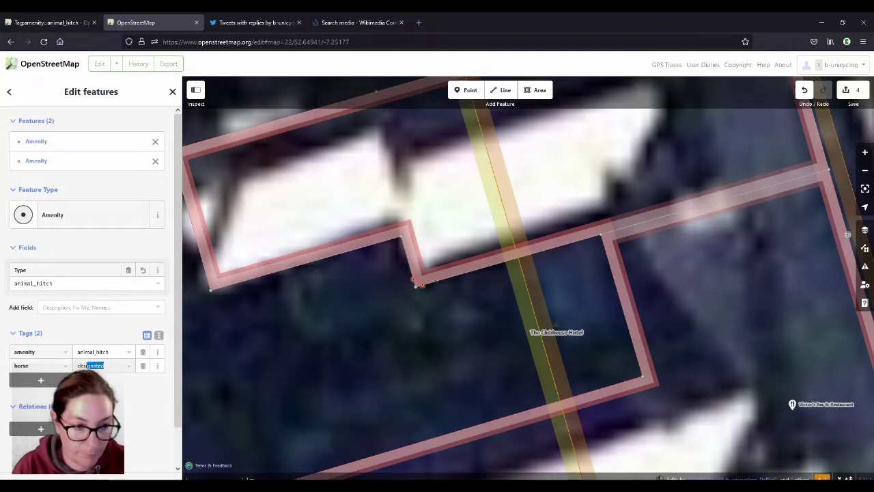
{"action": "key", "text": "Tab"}
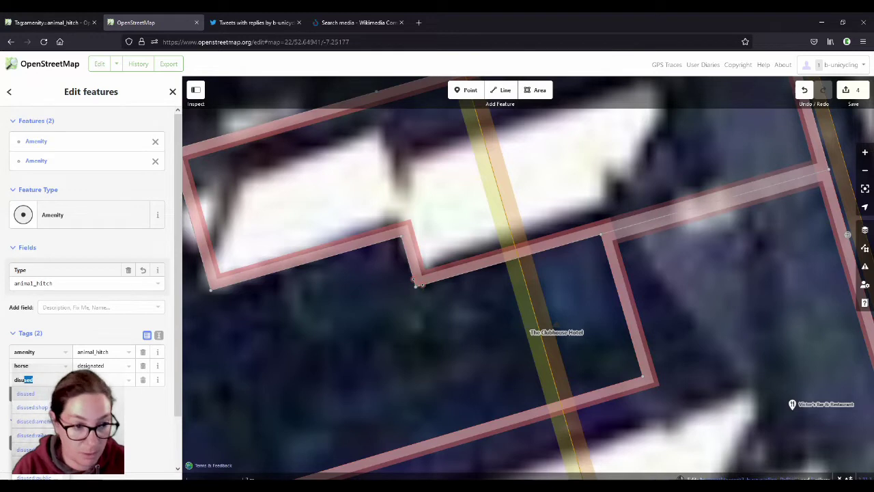
{"action": "key", "text": "Tab"}
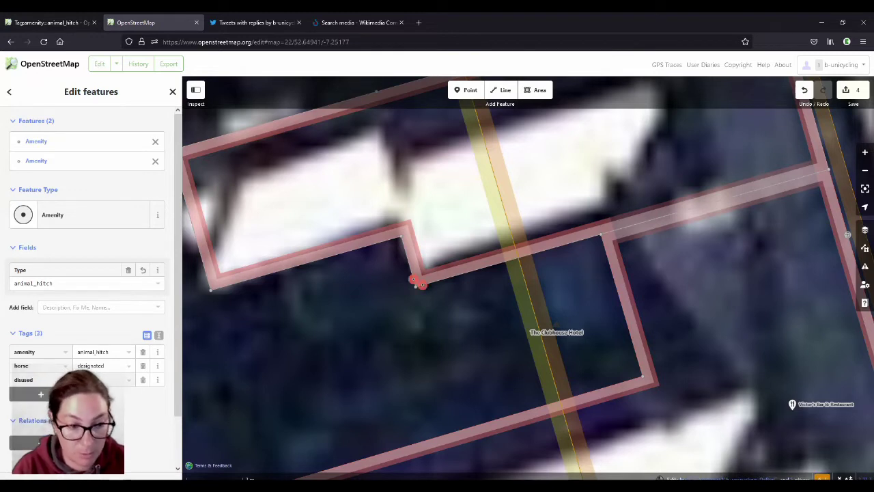
{"action": "left_click", "coordinate": [375, 313]}
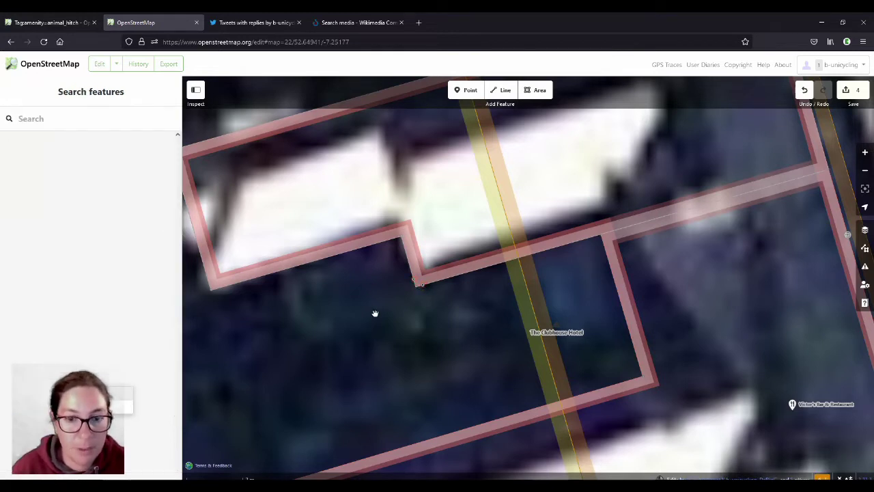
Examine the two new hitch points and the building outlines around the Clubhouse Hotel.
{"action": "scroll", "coordinate": [390, 299], "scroll_direction": "down", "scroll_amount": 3}
{"action": "scroll", "coordinate": [394, 298], "scroll_direction": "up", "scroll_amount": 1}
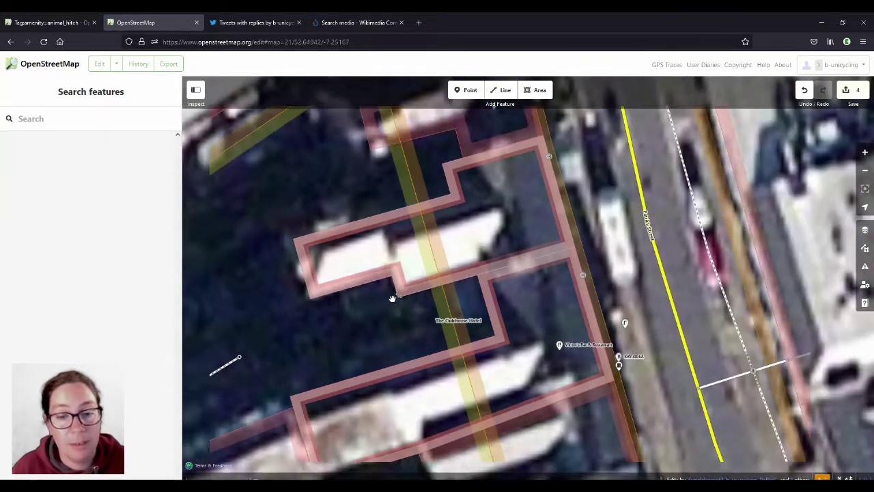
{"action": "left_click", "coordinate": [399, 295]}
{"action": "left_click", "coordinate": [395, 299]}
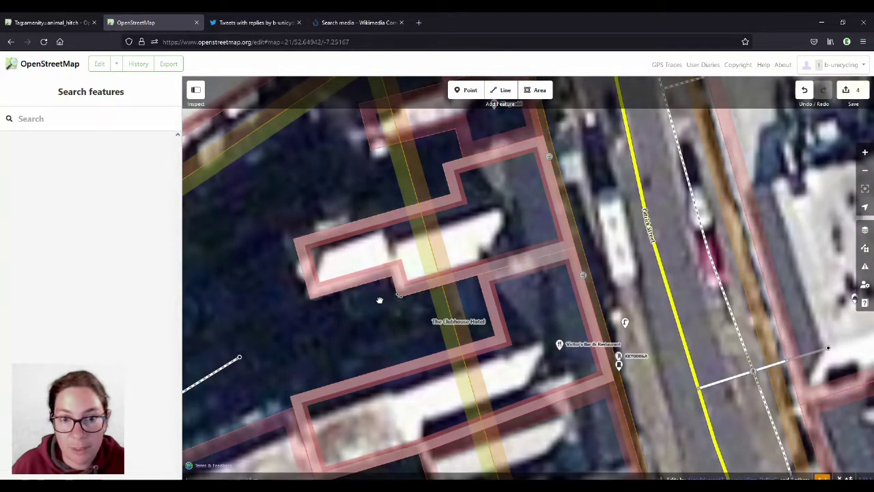
{"action": "scroll", "coordinate": [383, 297], "scroll_direction": "down", "scroll_amount": 2}
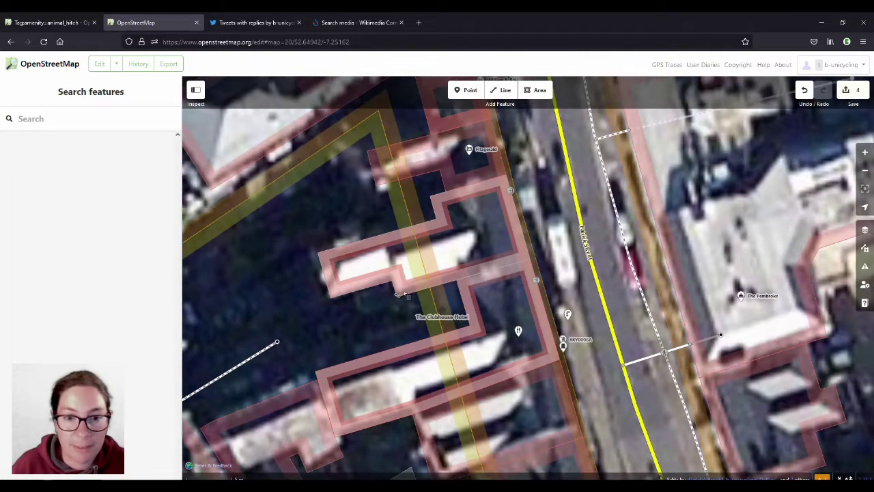
{"action": "left_click", "coordinate": [411, 298]}
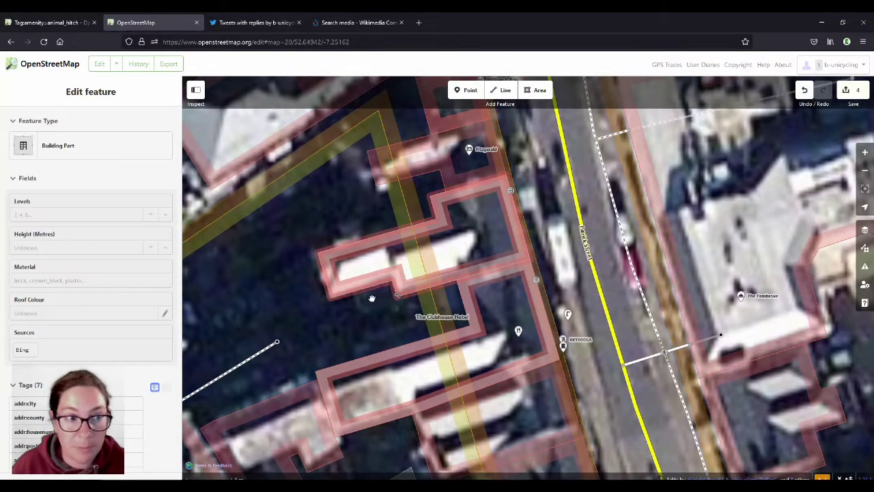
{"action": "left_click", "coordinate": [380, 295]}
{"action": "left_click", "coordinate": [408, 299]}
{"action": "left_click", "coordinate": [417, 293]}
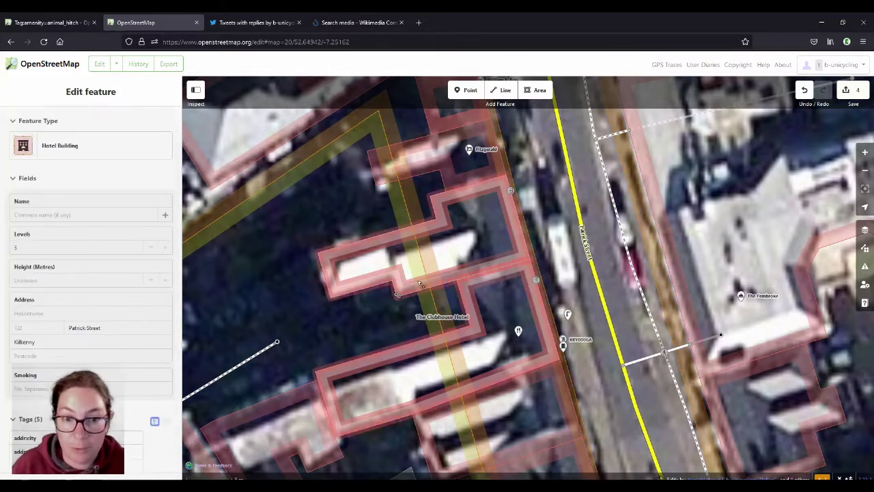
Upload the Clubhouse Hotel hitch edits with the changeset comment "added animal hitches" and a source.
{"action": "scroll", "coordinate": [395, 305], "scroll_direction": "up", "scroll_amount": 1}
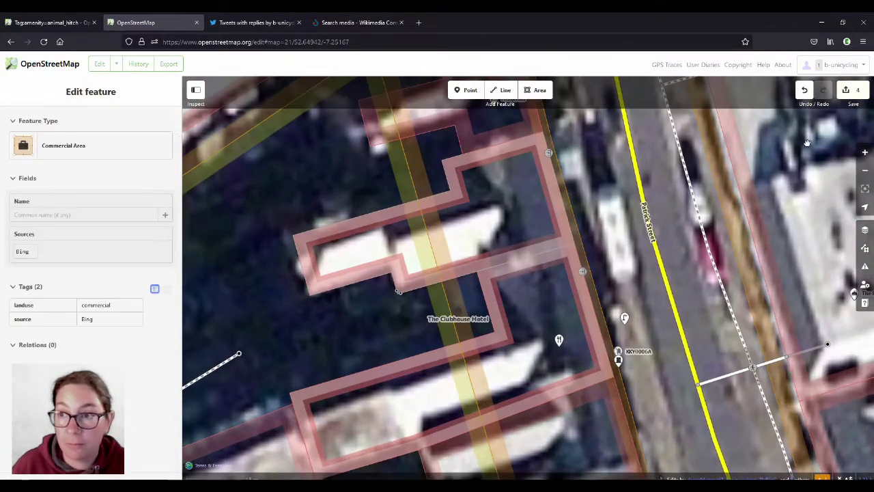
{"action": "left_click", "coordinate": [853, 89]}
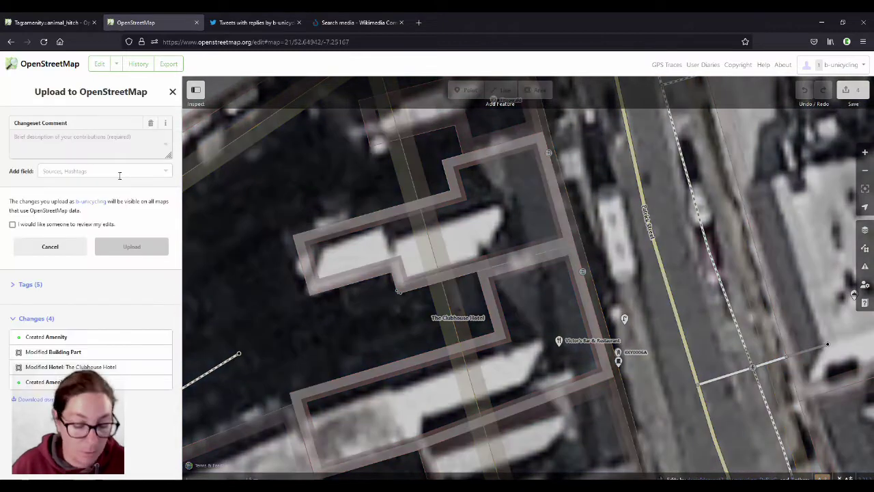
{"action": "type", "text": "add"}
{"action": "left_click", "coordinate": [74, 181]}
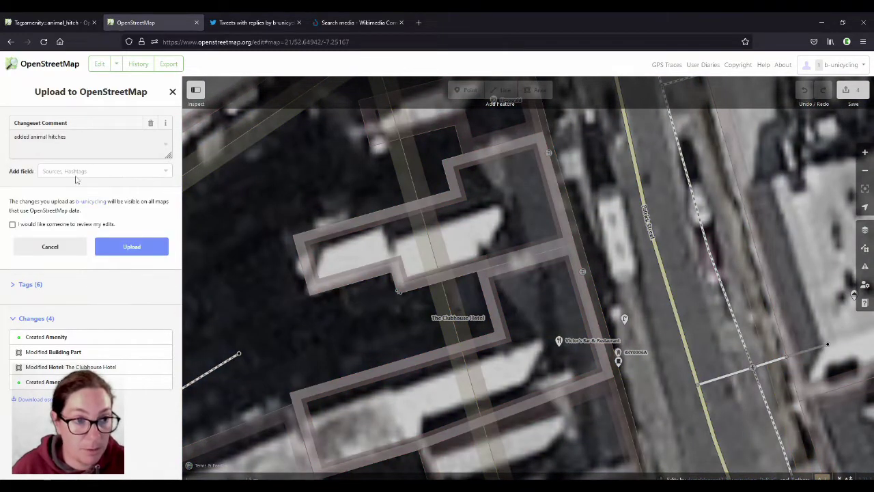
{"action": "left_click", "coordinate": [82, 172]}
{"action": "left_click", "coordinate": [60, 186]}
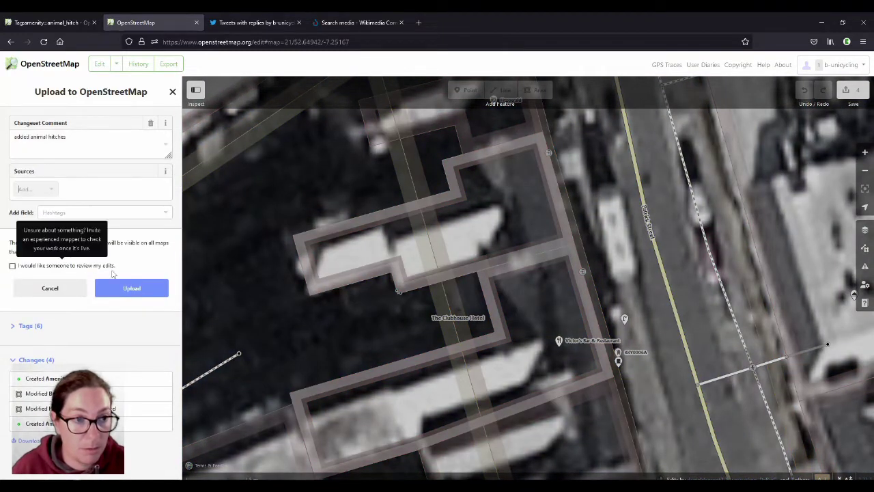
{"action": "left_click", "coordinate": [49, 194]}
{"action": "left_click", "coordinate": [44, 208]}
{"action": "left_click", "coordinate": [127, 289]}
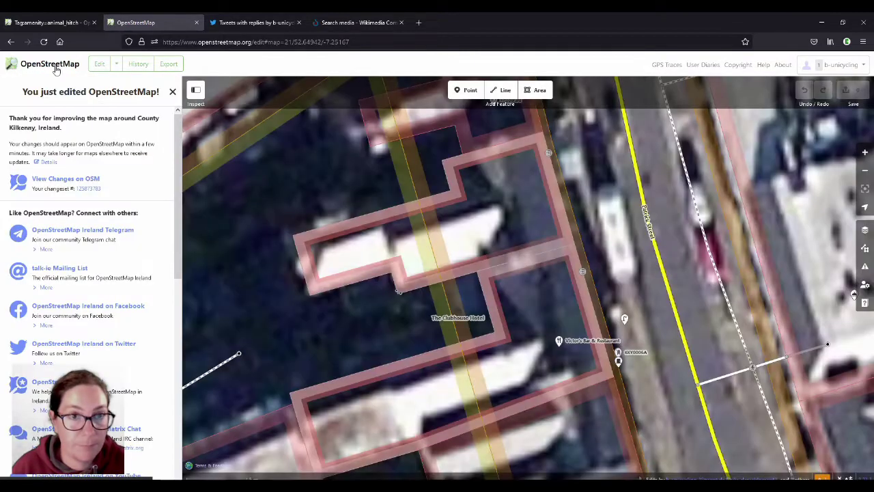
Leave the editor for the standard map and bring the whole Kilkenny area into view.
{"action": "left_click", "coordinate": [55, 65]}
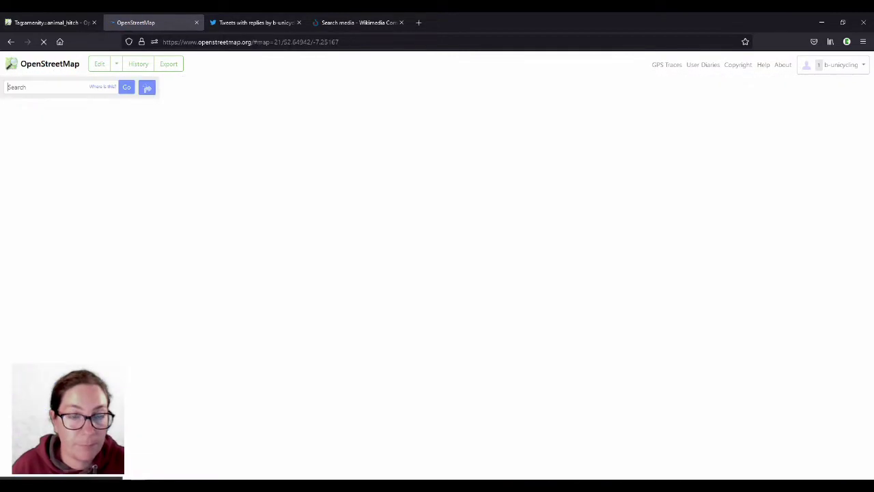
{"action": "scroll", "coordinate": [343, 214], "scroll_direction": "down", "scroll_amount": 2}
{"action": "scroll", "coordinate": [343, 214], "scroll_direction": "down", "scroll_amount": 2}
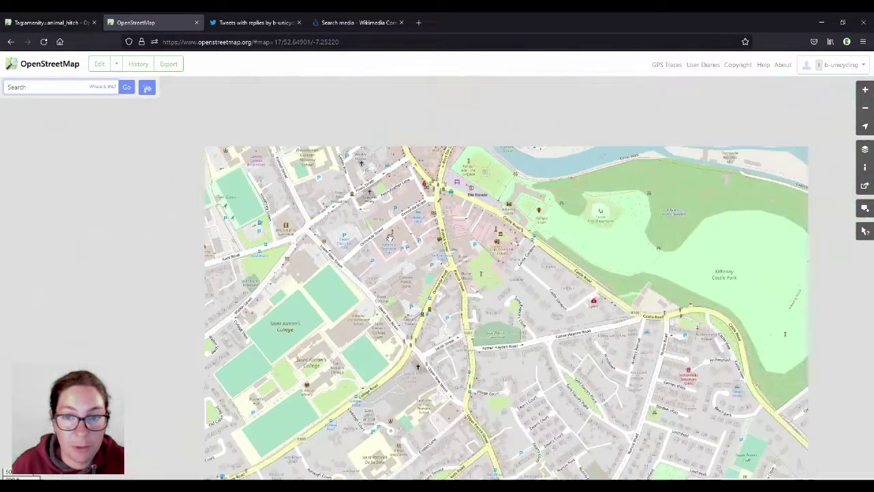
{"action": "scroll", "coordinate": [375, 271], "scroll_direction": "down", "scroll_amount": 2}
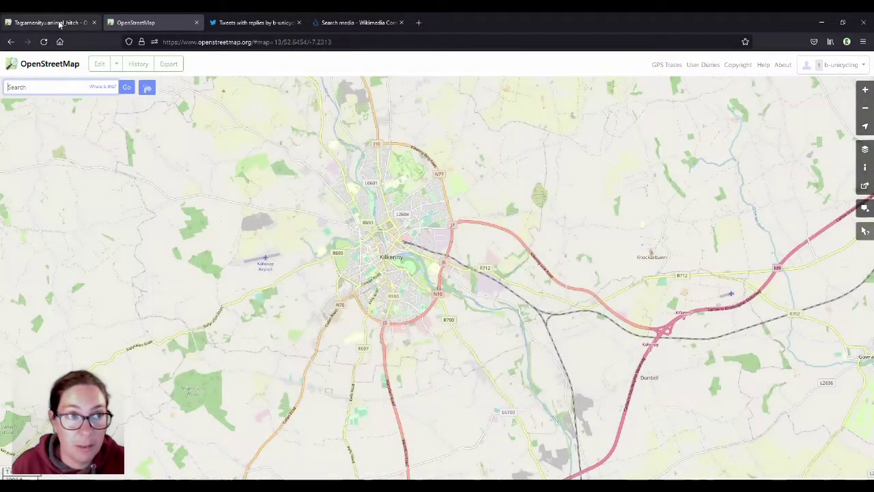
Switch to the amenity=animal_hitch wiki page and review its mapping guidance, examples and usage box.
{"action": "key", "text": "ctrl+Page_Up"}
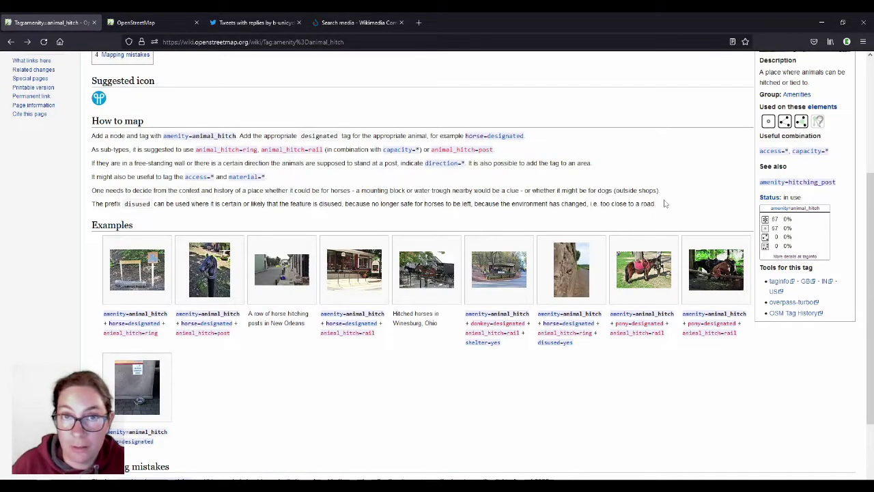
{"action": "scroll", "coordinate": [669, 204], "scroll_direction": "up", "scroll_amount": 1}
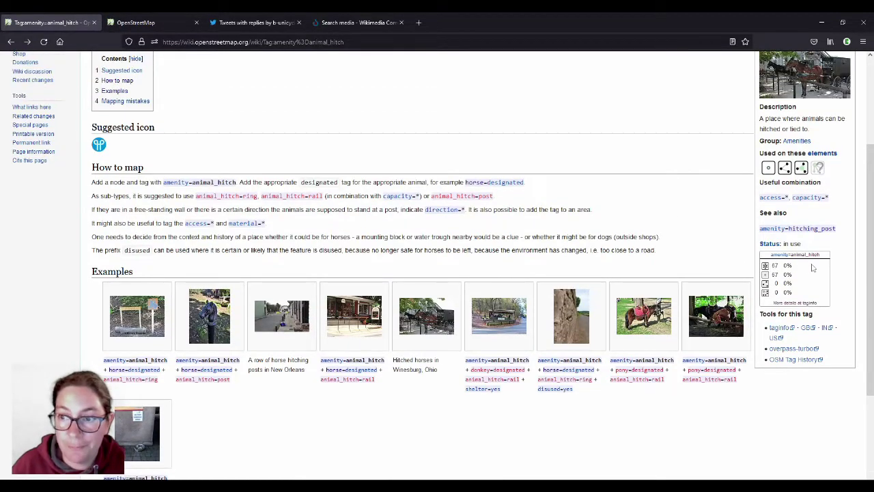
{"action": "scroll", "coordinate": [813, 268], "scroll_direction": "up", "scroll_amount": 2}
{"action": "scroll", "coordinate": [862, 267], "scroll_direction": "down", "scroll_amount": 1}
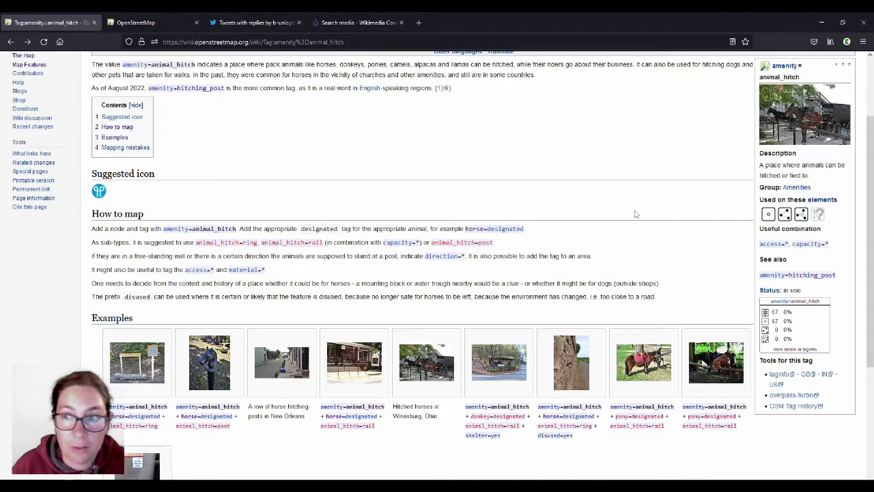
{"action": "scroll", "coordinate": [655, 205], "scroll_direction": "down", "scroll_amount": 1}
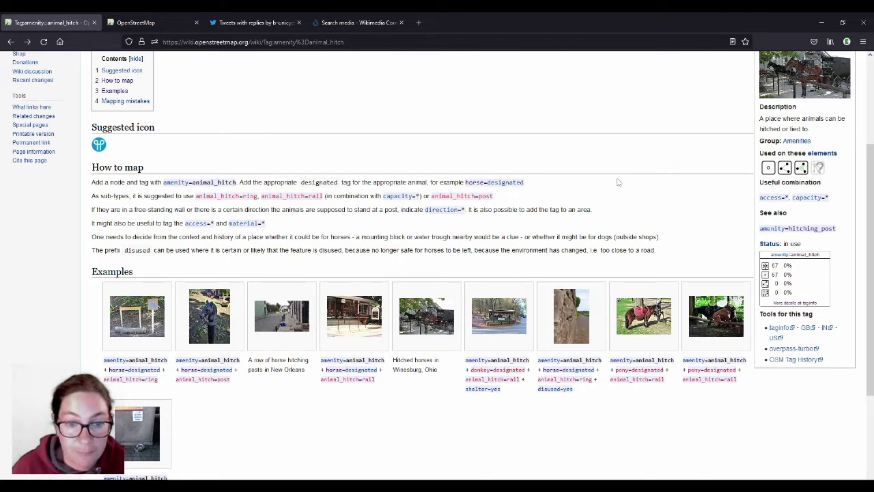
Return to the map, locate The Castle near Burke Street and Watergate Street in Fethard, and open that area for editing.
{"action": "left_click", "coordinate": [151, 24]}
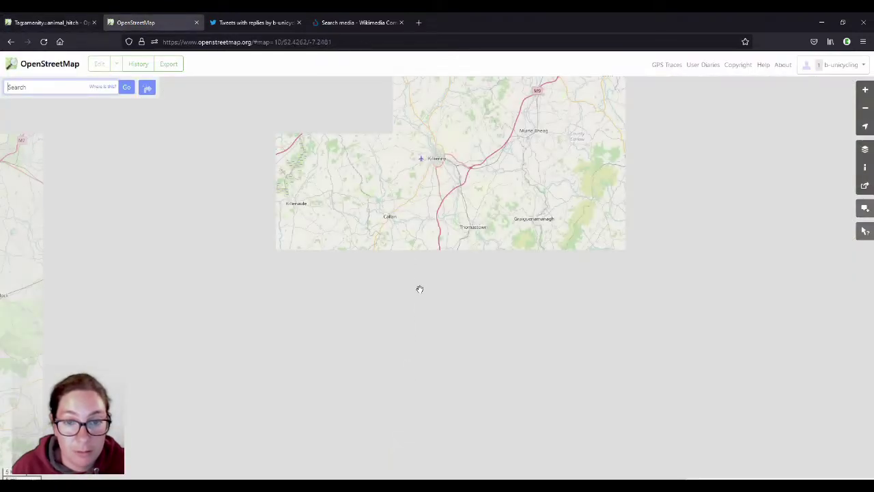
{"action": "scroll", "coordinate": [404, 256], "scroll_direction": "up", "scroll_amount": 3}
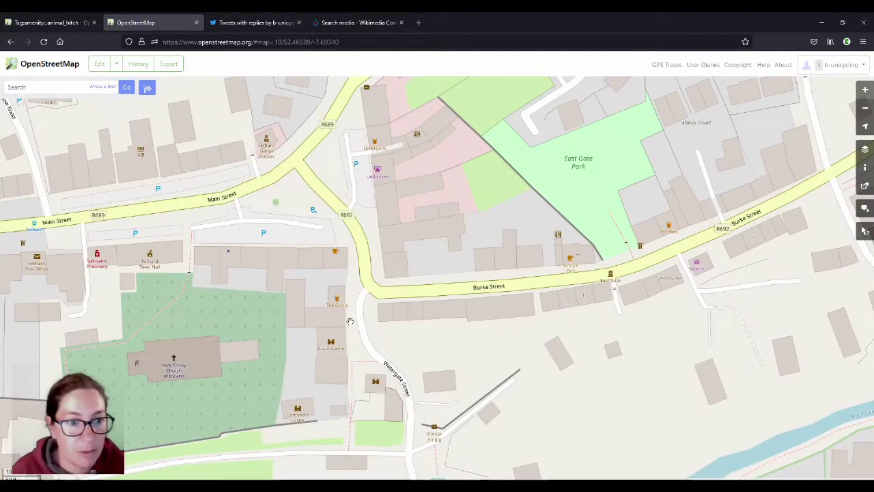
{"action": "left_click", "coordinate": [101, 66]}
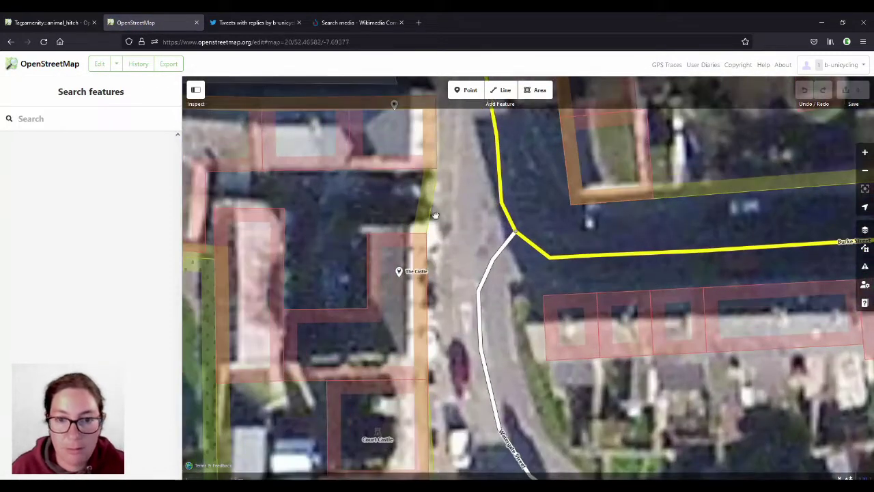
Draw a four-point line just outside The Castle's street-facing wall, joining both ends to the house outline.
{"action": "left_click", "coordinate": [502, 89]}
{"action": "left_click", "coordinate": [429, 248]}
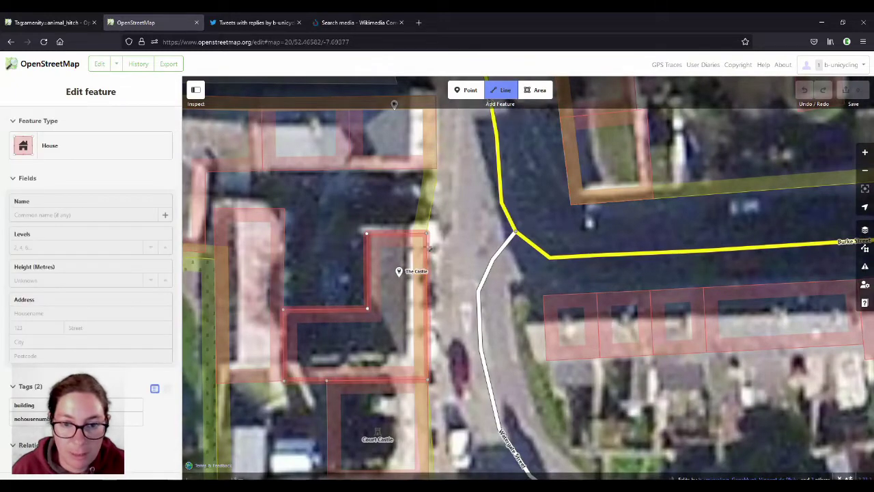
{"action": "key", "text": "Escape"}
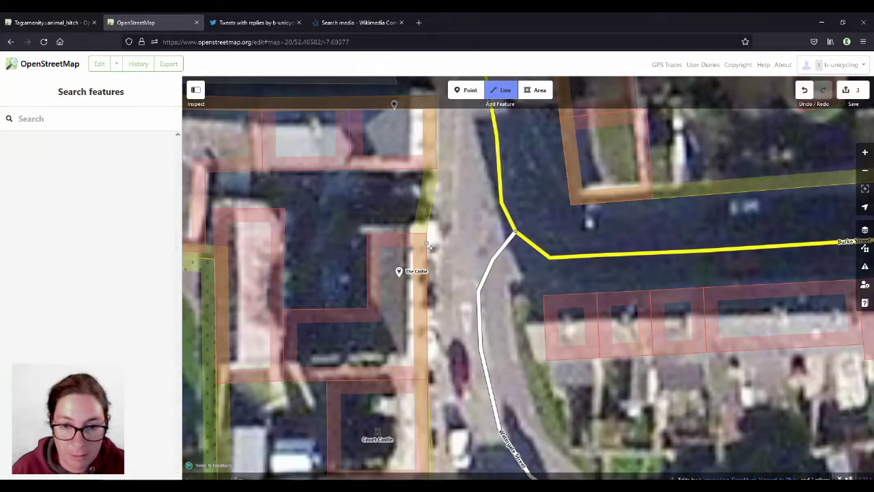
{"action": "scroll", "coordinate": [430, 248], "scroll_direction": "up", "scroll_amount": 2}
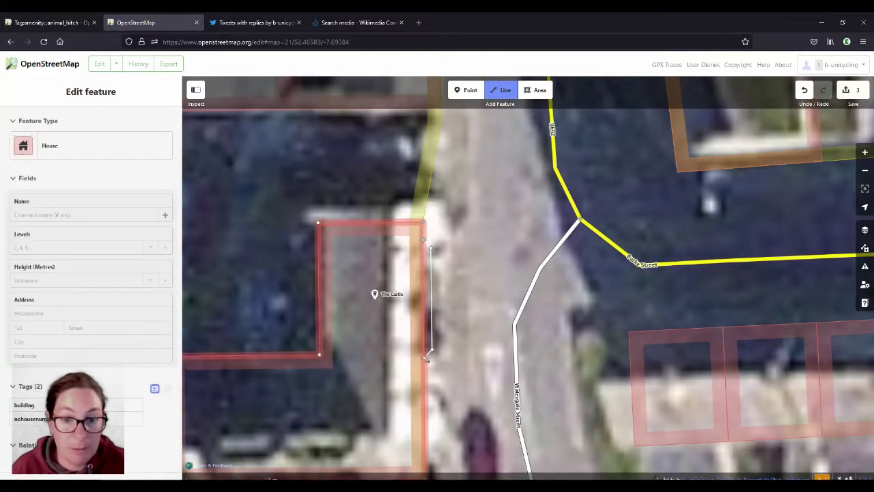
{"action": "double_click", "coordinate": [427, 355]}
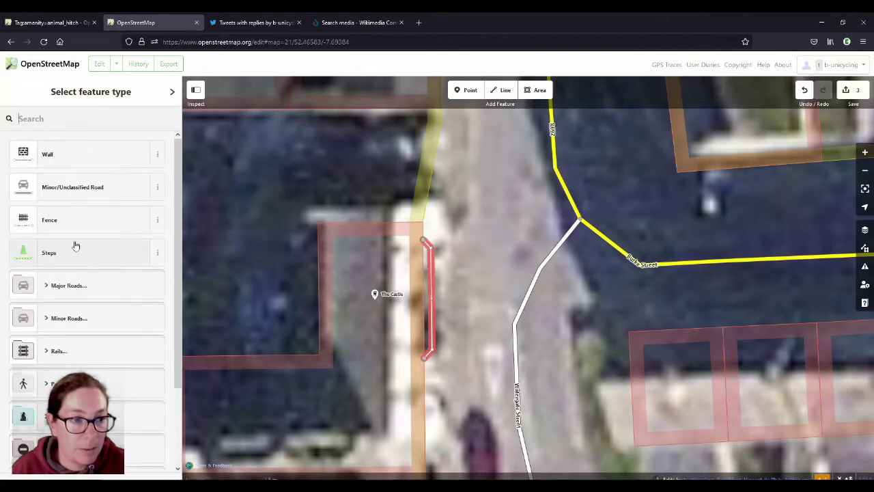
Give the new line at The Castle the generic Line feature type and tag it amenity=animal_hitch.
{"action": "scroll", "coordinate": [88, 217], "scroll_direction": "down", "scroll_amount": 3}
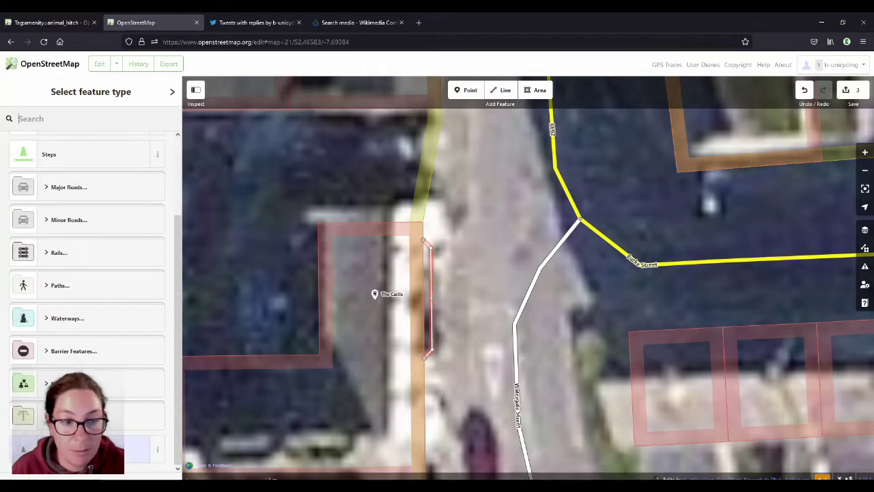
{"action": "key", "text": "Return"}
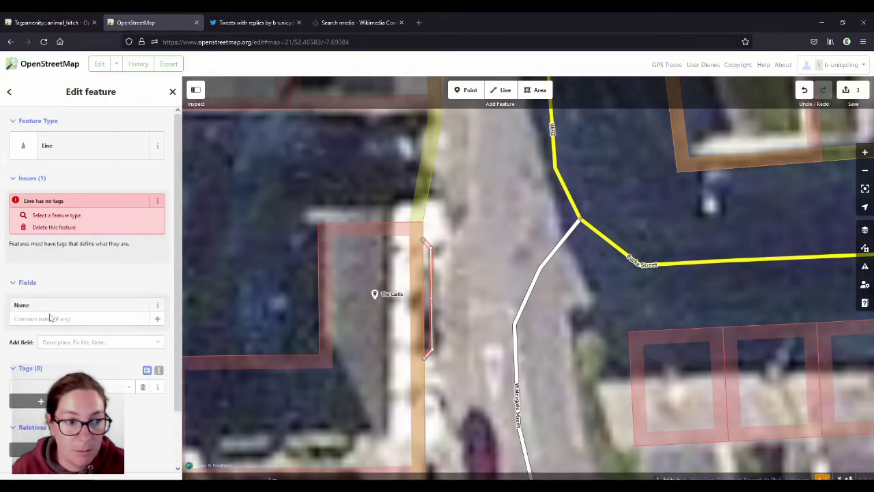
{"action": "left_click", "coordinate": [39, 387]}
{"action": "type", "text": "ani"}
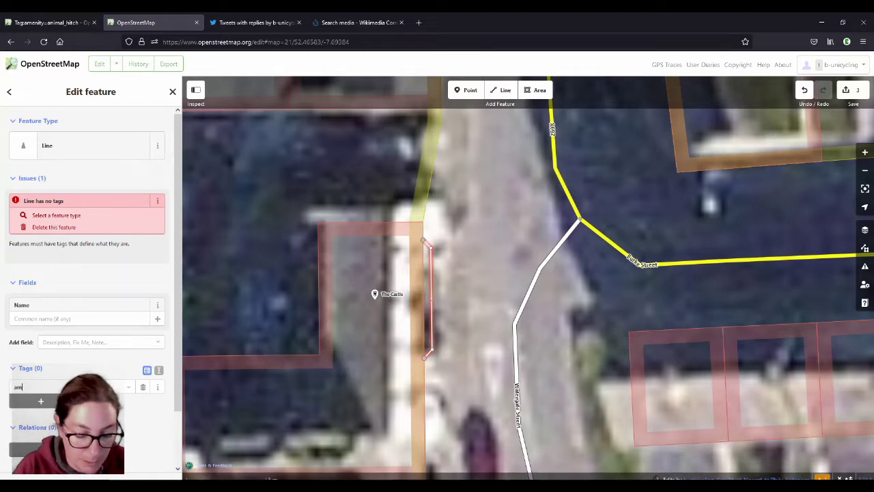
{"action": "key", "text": "Tab"}
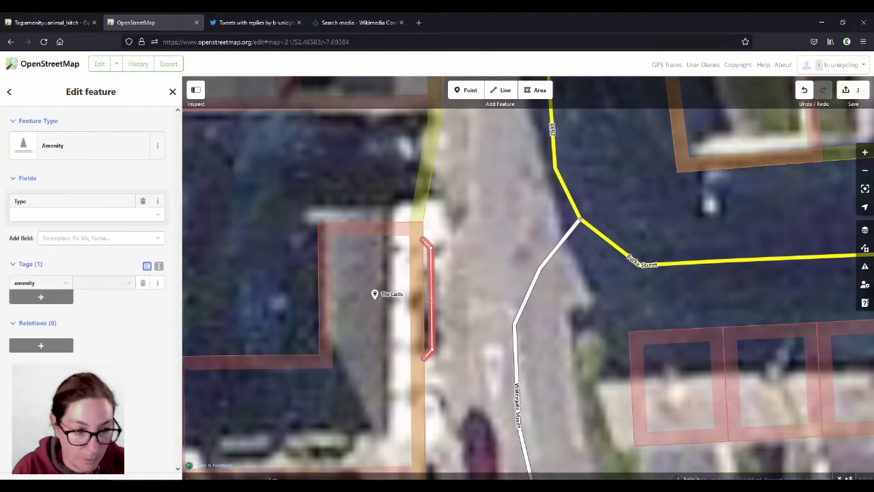
{"action": "type", "text": "anim"}
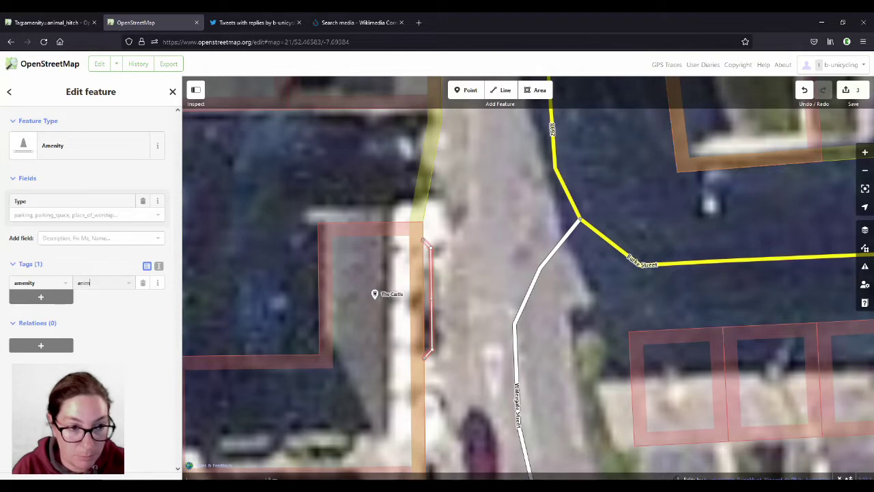
{"action": "type", "text": "al"}
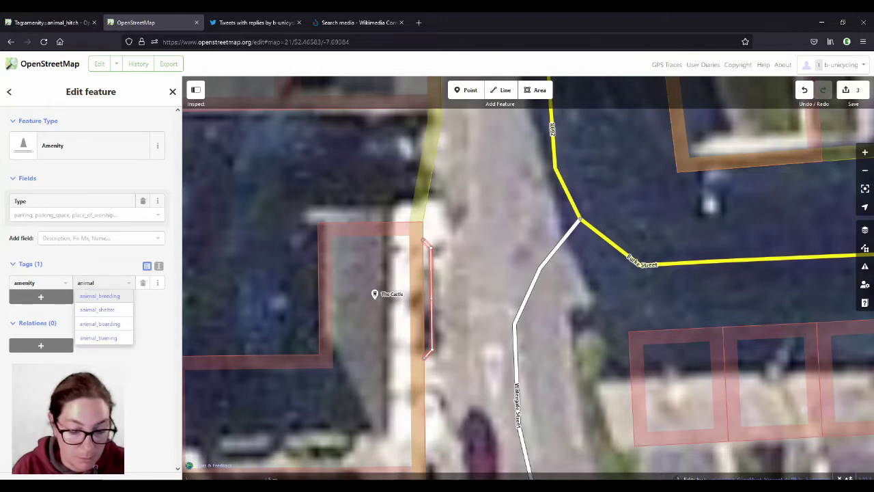
{"action": "type", "text": "_hitch"}
{"action": "key", "text": "Tab"}
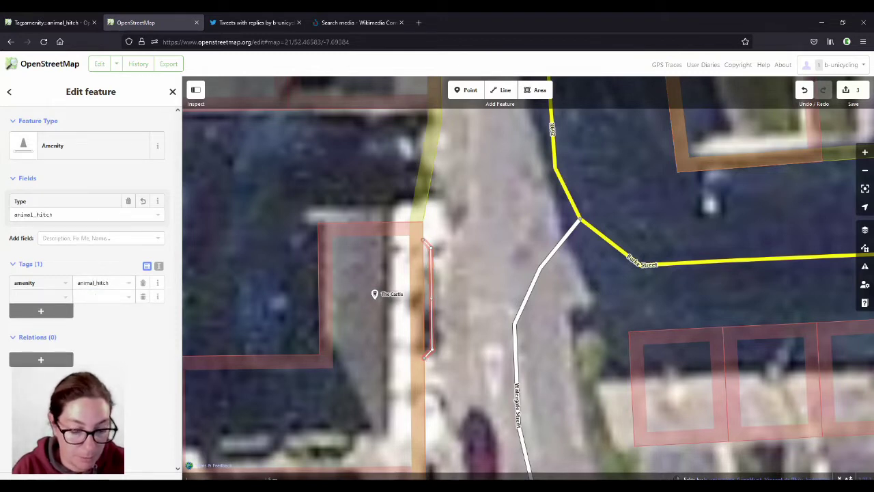
Add the tag horse=designated to the hitch line at The Castle and deselect it.
{"action": "type", "text": "horse"}
{"action": "key", "text": "Tab"}
{"action": "type", "text": "s"}
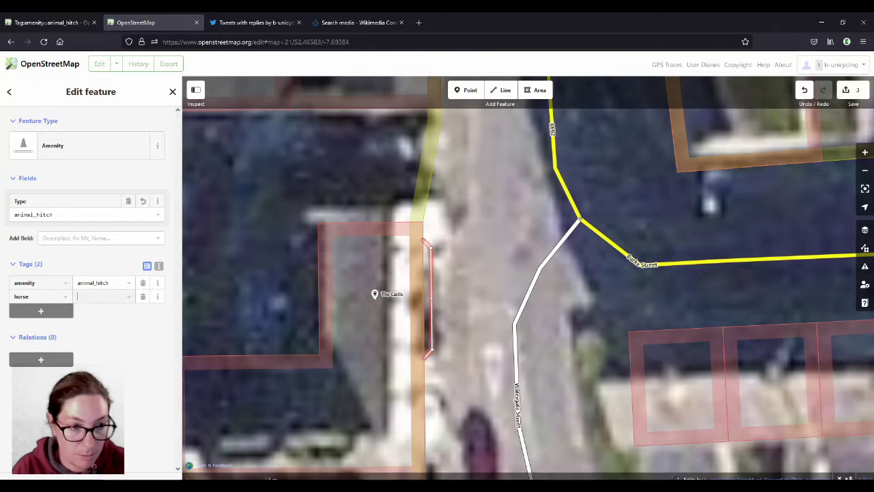
{"action": "type", "text": "esignated"}
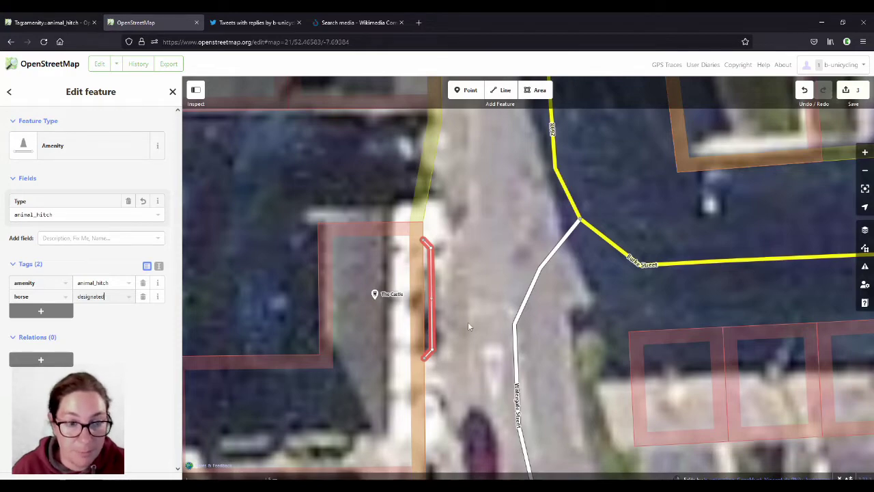
{"action": "left_click", "coordinate": [468, 321]}
Upload the Fethard edits with the changeset comment "added animal hitches" and the source Street-Level Photos.
{"action": "scroll", "coordinate": [468, 322], "scroll_direction": "down", "scroll_amount": 1}
{"action": "scroll", "coordinate": [468, 322], "scroll_direction": "down", "scroll_amount": 4}
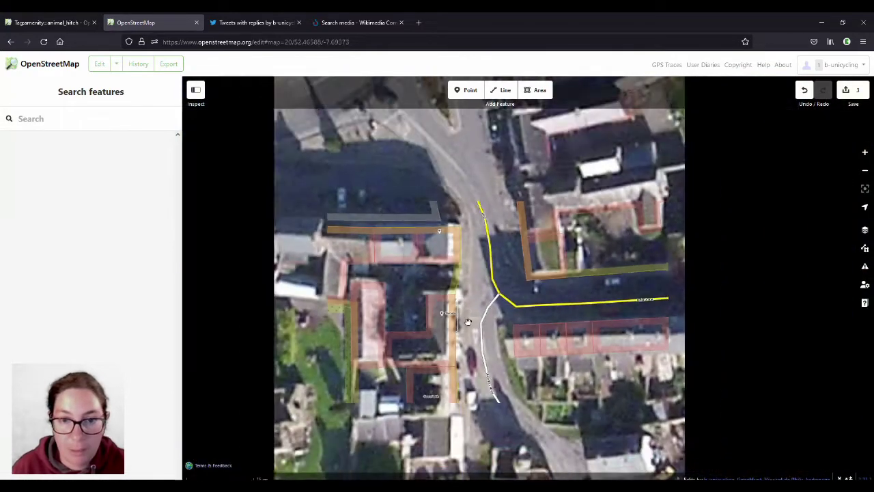
{"action": "scroll", "coordinate": [473, 314], "scroll_direction": "down", "scroll_amount": 2}
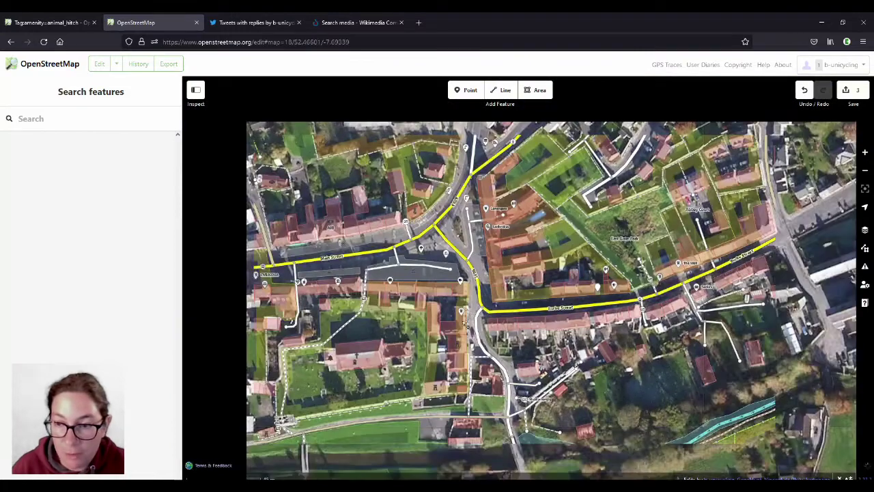
{"action": "left_click", "coordinate": [847, 91]}
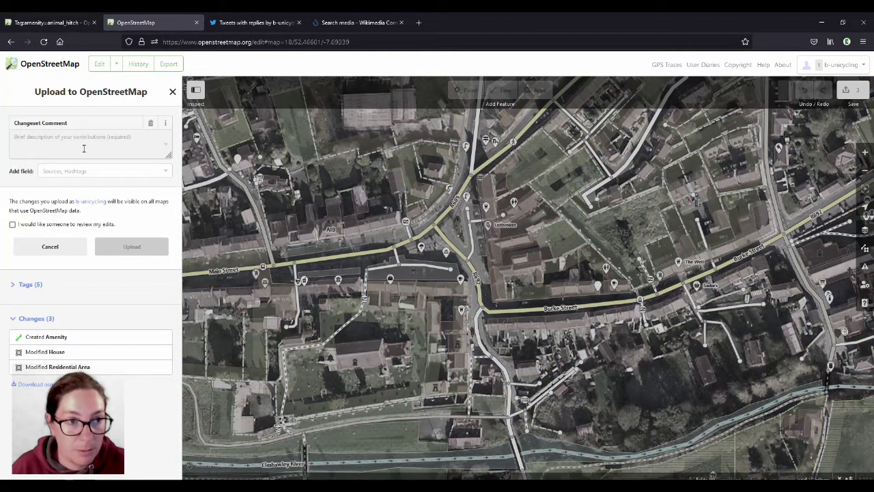
{"action": "type", "text": "added animal hitches"}
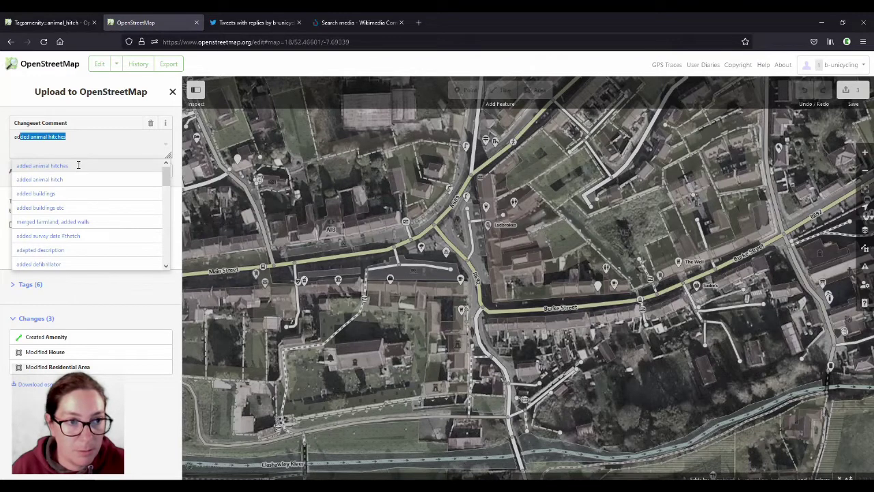
{"action": "left_click", "coordinate": [79, 165]}
{"action": "left_click", "coordinate": [55, 184]}
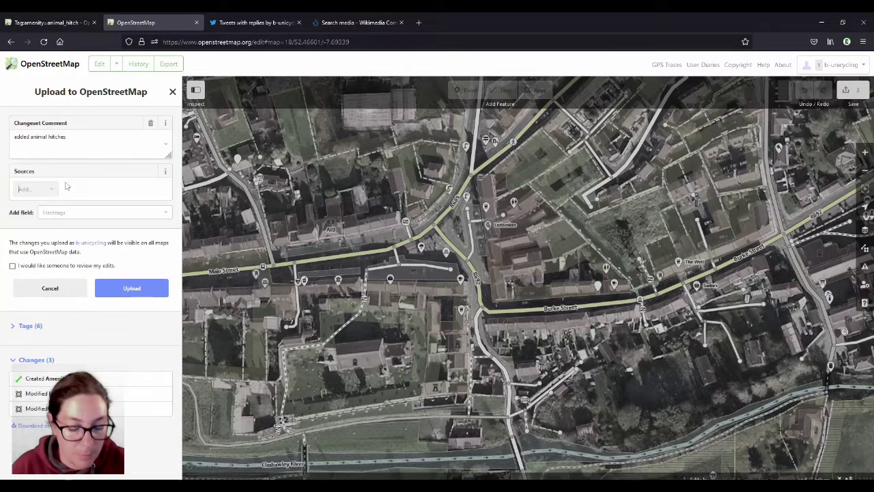
{"action": "type", "text": "stree"}
{"action": "left_click", "coordinate": [69, 207]}
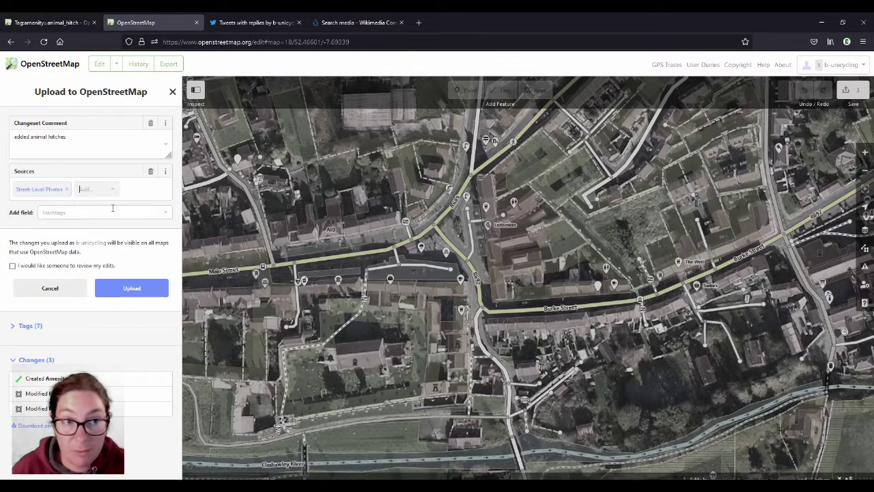
{"action": "left_click", "coordinate": [130, 289]}
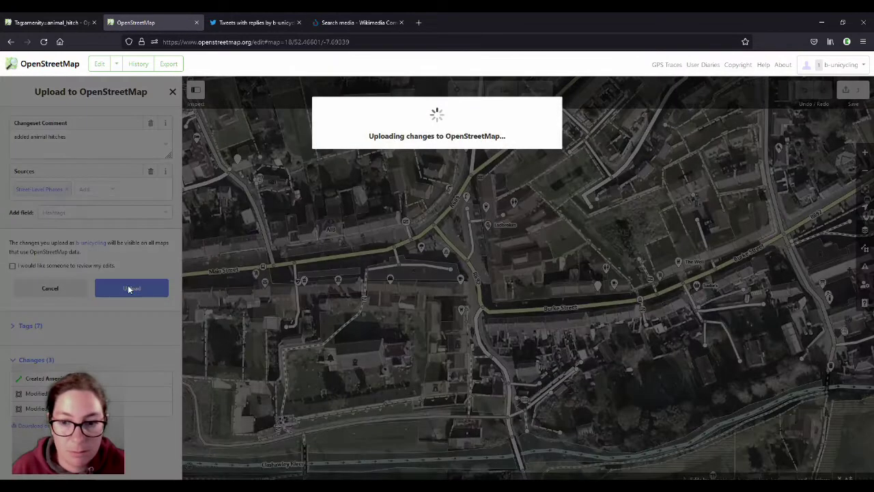
Leave the map editor and open overpass turbo.
{"action": "left_click", "coordinate": [60, 66]}
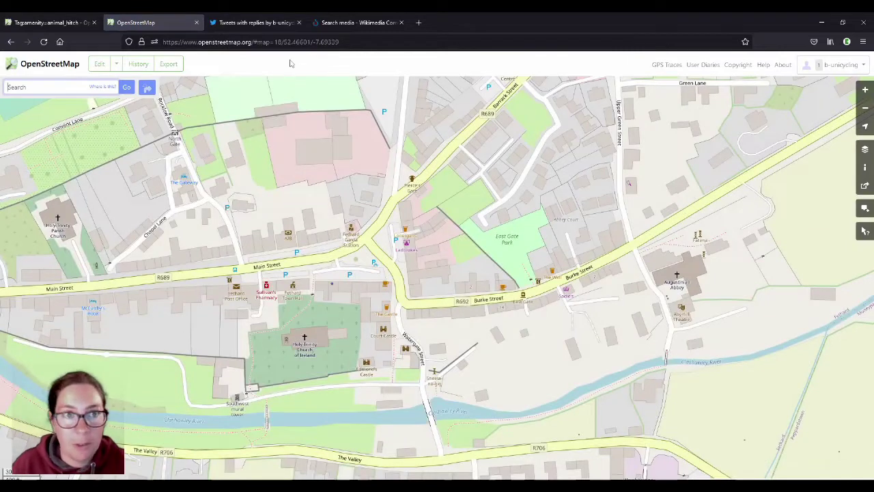
{"action": "left_click", "coordinate": [258, 38]}
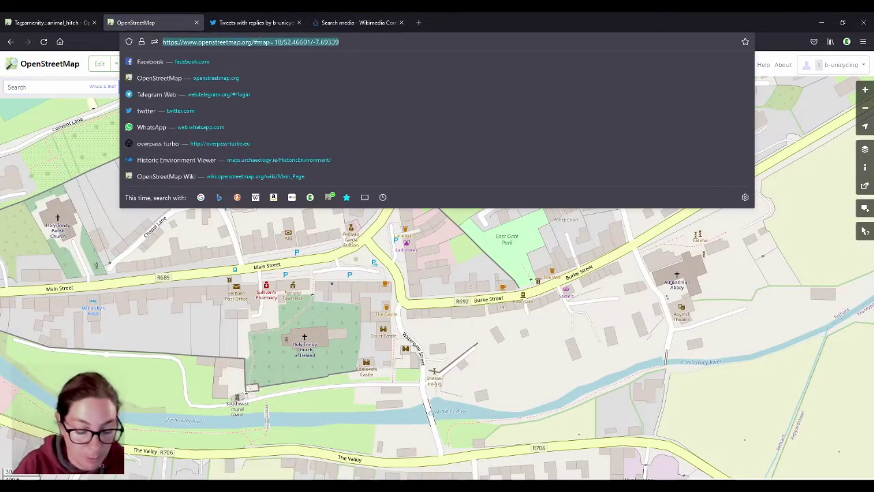
{"action": "type", "text": "over"}
{"action": "key", "text": "Return"}
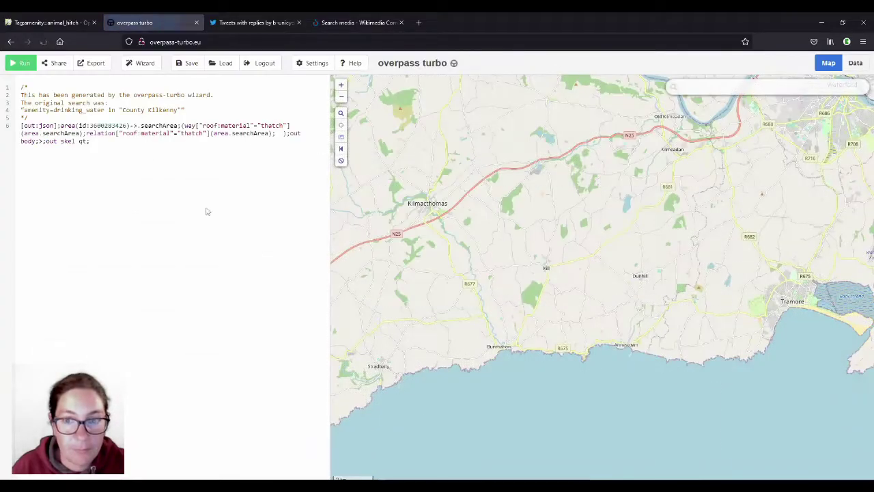
Build and run a wizard query for "amenity=animal_hitch AND horse=designated in Ireland".
{"action": "left_click", "coordinate": [145, 63]}
{"action": "left_click", "coordinate": [400, 291]}
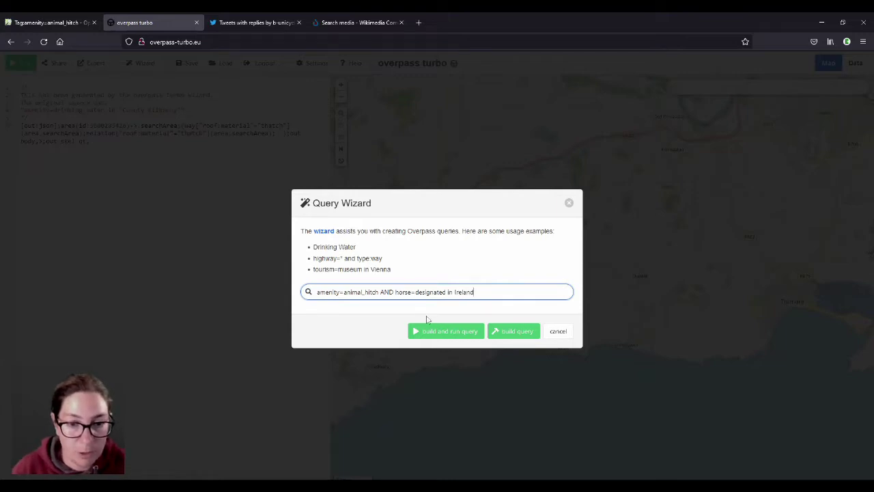
{"action": "left_click", "coordinate": [459, 333]}
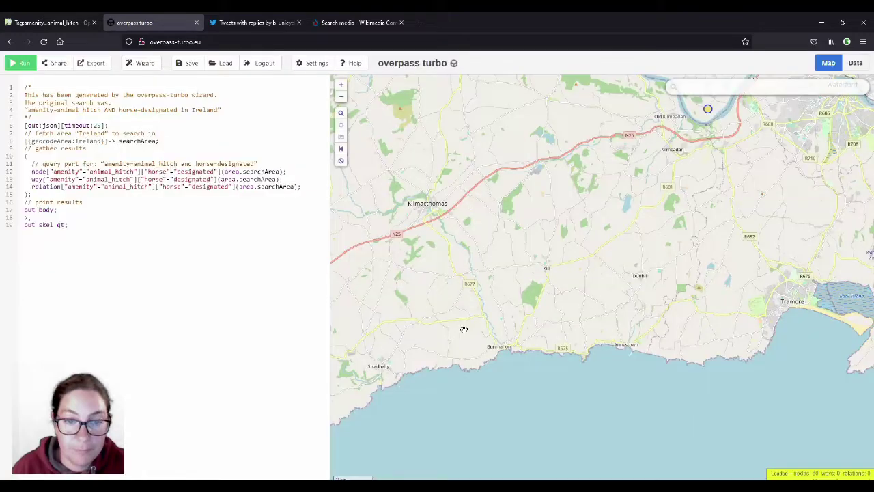
Examine the distribution of mapped hitches across Ireland and the surroundings of the pair west of Waterford.
{"action": "scroll", "coordinate": [533, 358], "scroll_direction": "down", "scroll_amount": 5}
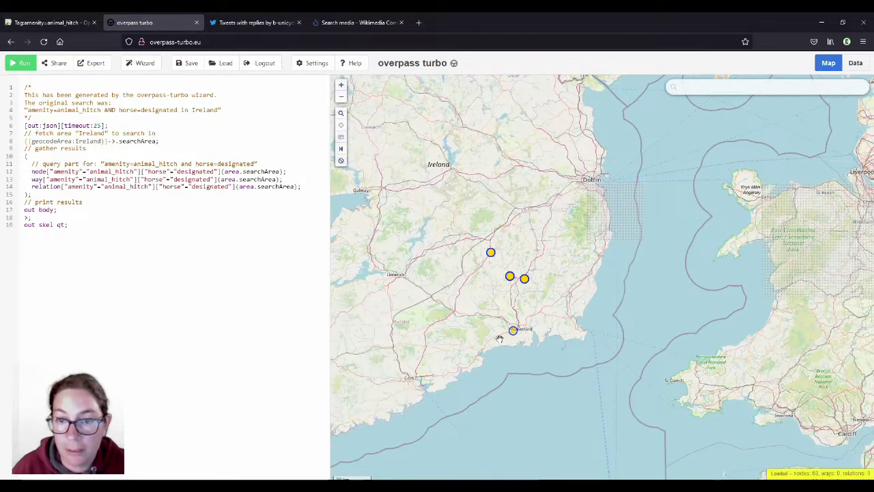
{"action": "left_click_drag", "start_coordinate": [434, 320], "coordinate": [527, 307]}
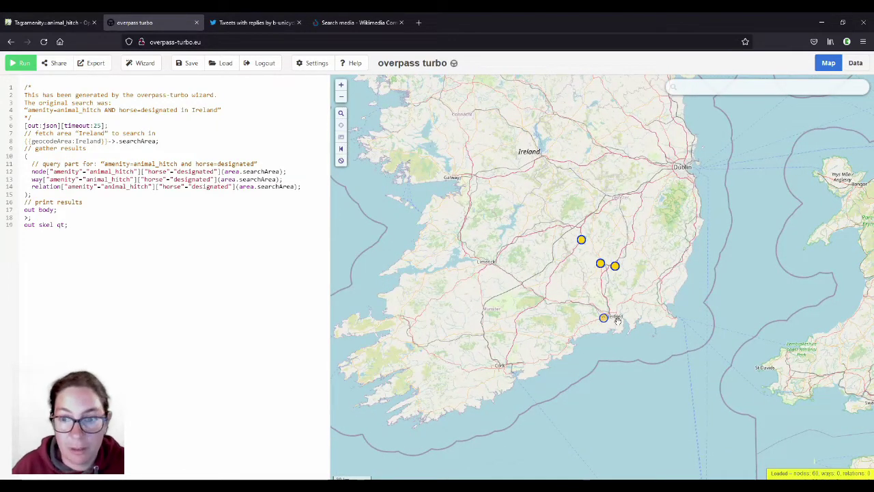
{"action": "scroll", "coordinate": [605, 317], "scroll_direction": "up", "scroll_amount": 3}
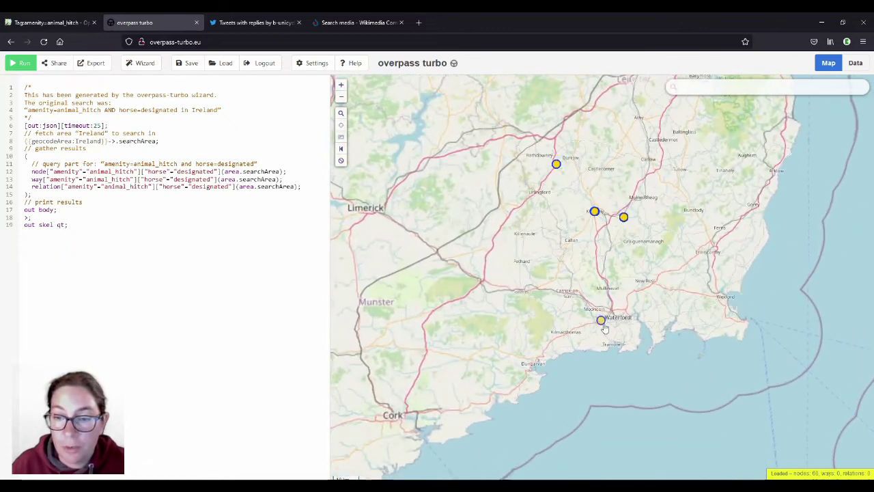
{"action": "scroll", "coordinate": [594, 311], "scroll_direction": "up", "scroll_amount": 5}
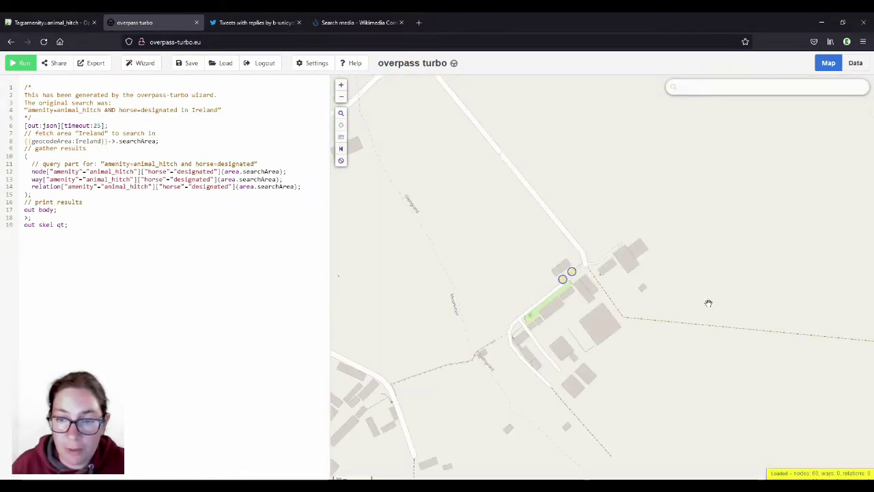
{"action": "scroll", "coordinate": [564, 280], "scroll_direction": "down", "scroll_amount": 1}
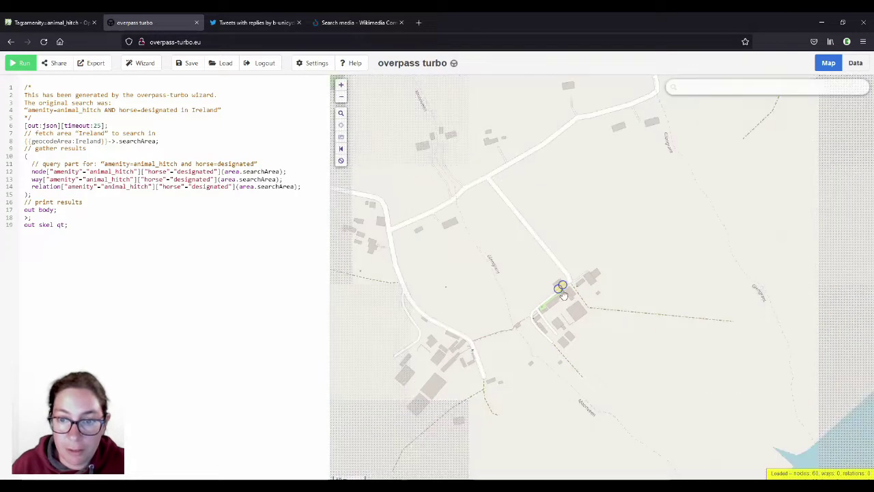
{"action": "scroll", "coordinate": [564, 283], "scroll_direction": "up", "scroll_amount": 1}
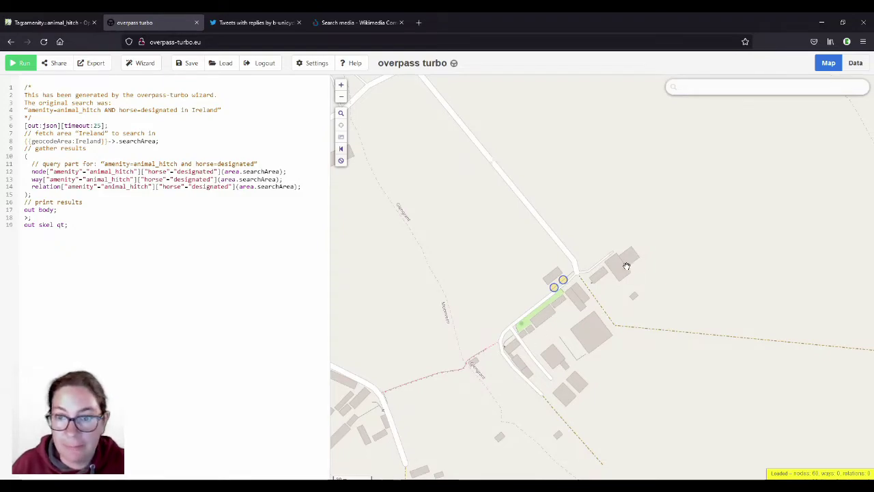
{"action": "scroll", "coordinate": [530, 318], "scroll_direction": "down", "scroll_amount": 5}
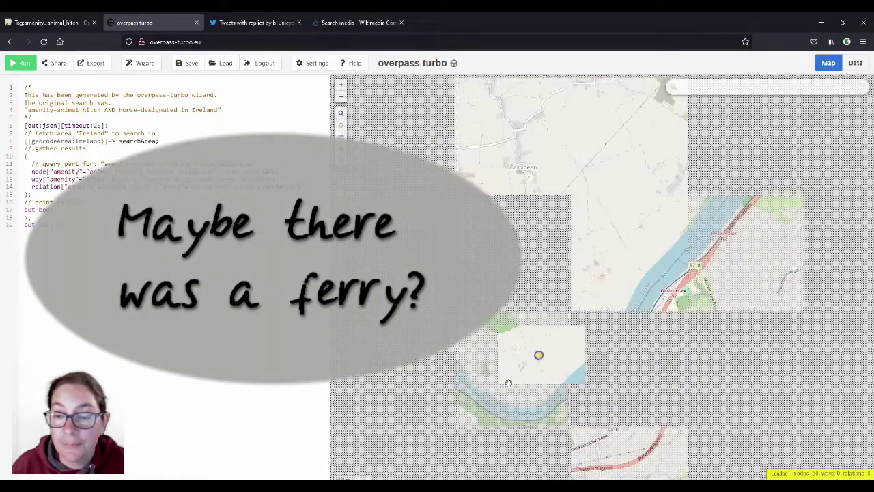
{"action": "scroll", "coordinate": [509, 383], "scroll_direction": "down", "scroll_amount": 3}
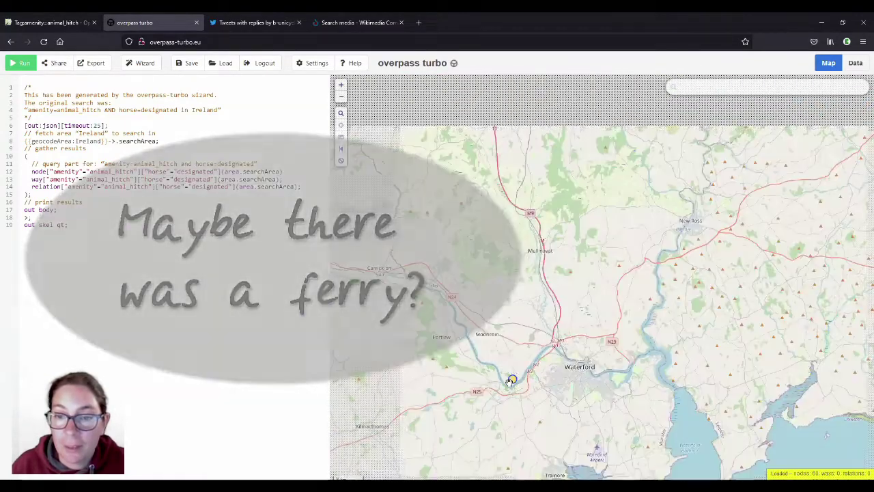
{"action": "scroll", "coordinate": [491, 388], "scroll_direction": "down", "scroll_amount": 3}
Examine the rows of mapped hitches around the Castle Yard in Kilkenny.
{"action": "scroll", "coordinate": [508, 287], "scroll_direction": "up", "scroll_amount": 4}
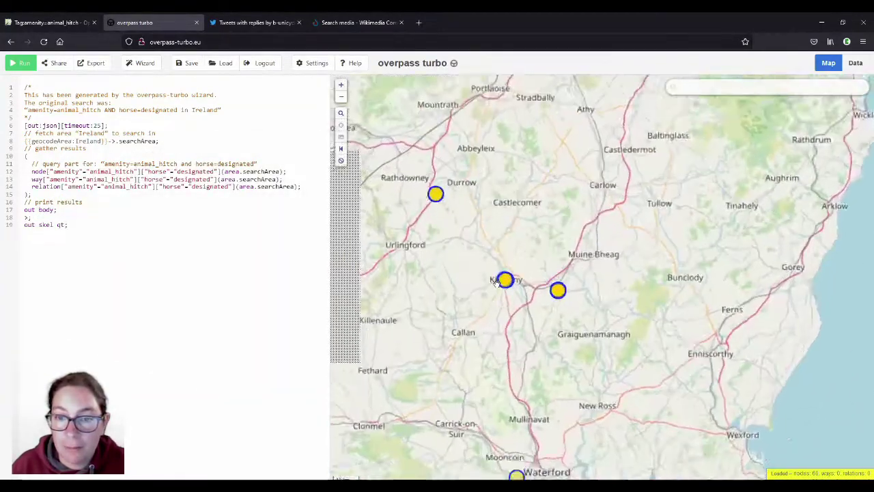
{"action": "scroll", "coordinate": [509, 286], "scroll_direction": "up", "scroll_amount": 5}
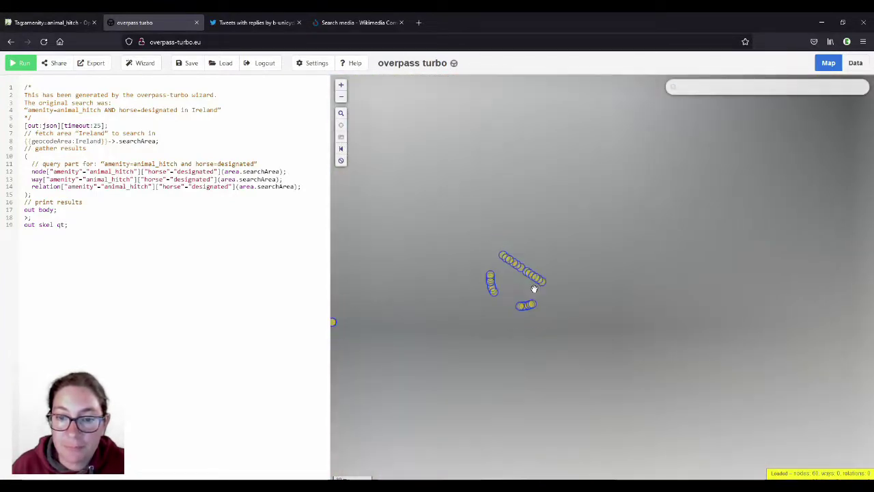
{"action": "scroll", "coordinate": [534, 288], "scroll_direction": "up", "scroll_amount": 3}
{"action": "left_click_drag", "start_coordinate": [497, 288], "coordinate": [620, 308]}
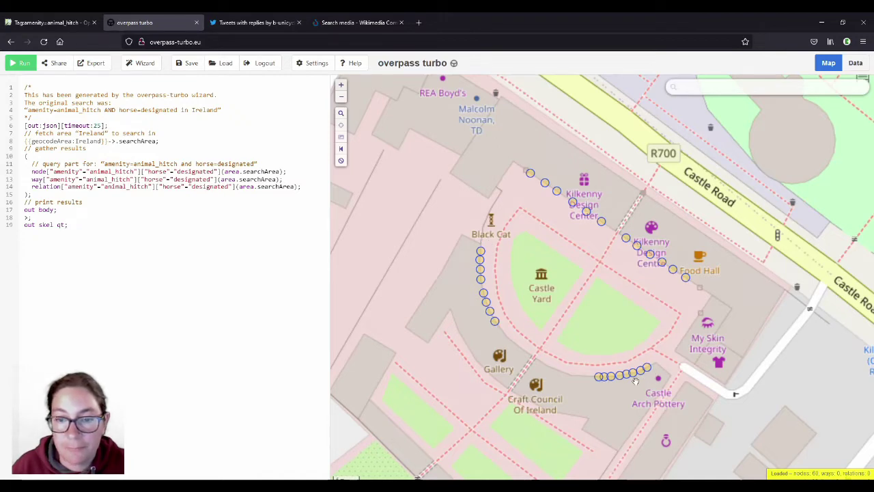
Examine the row of hitches beside the Church of the Assumption graveyard in Gowran and the adjoining stretch of Church Road.
{"action": "scroll", "coordinate": [495, 246], "scroll_direction": "down", "scroll_amount": 5}
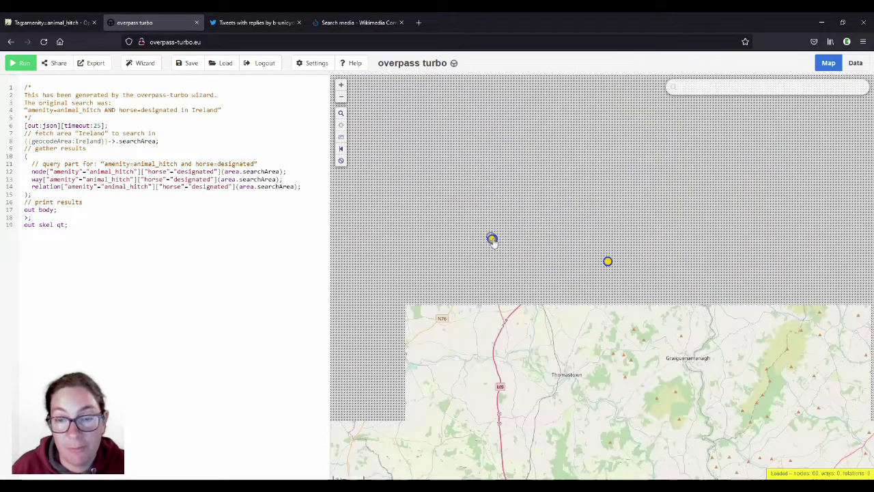
{"action": "scroll", "coordinate": [615, 265], "scroll_direction": "up", "scroll_amount": 5}
{"action": "scroll", "coordinate": [623, 298], "scroll_direction": "up", "scroll_amount": 4}
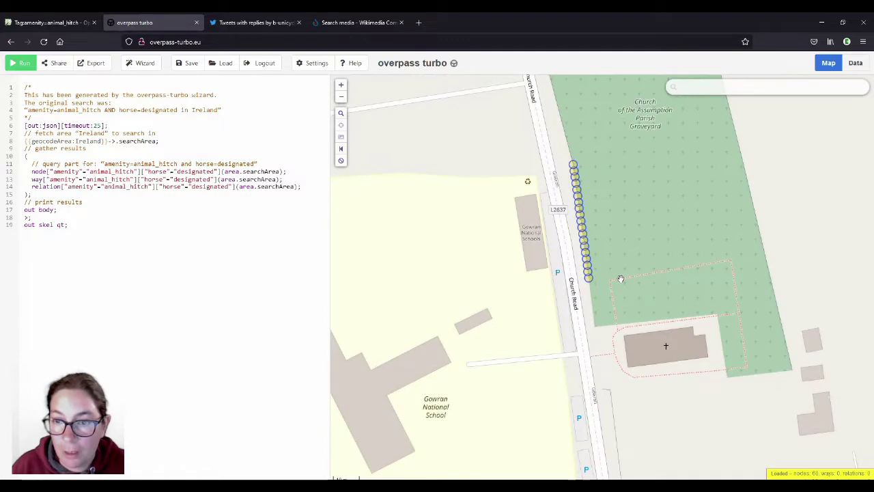
{"action": "scroll", "coordinate": [619, 268], "scroll_direction": "down", "scroll_amount": 3}
{"action": "scroll", "coordinate": [601, 259], "scroll_direction": "up", "scroll_amount": 3}
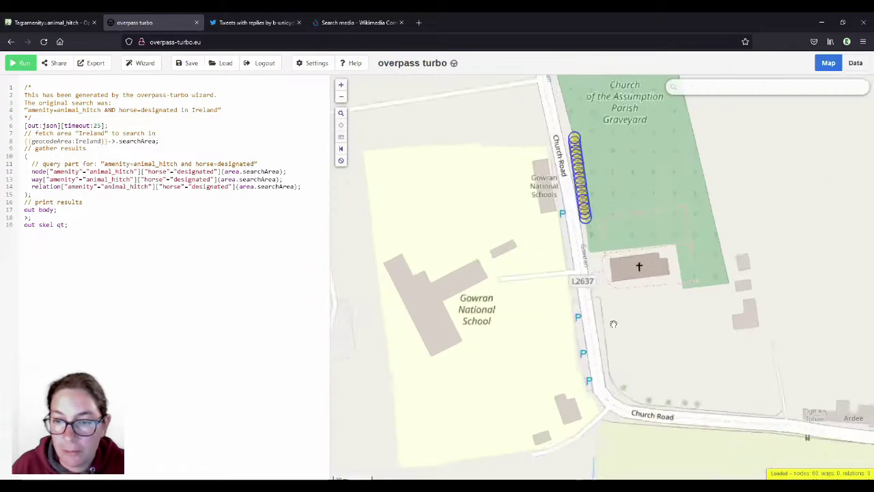
{"action": "left_click_drag", "start_coordinate": [592, 143], "coordinate": [603, 225]}
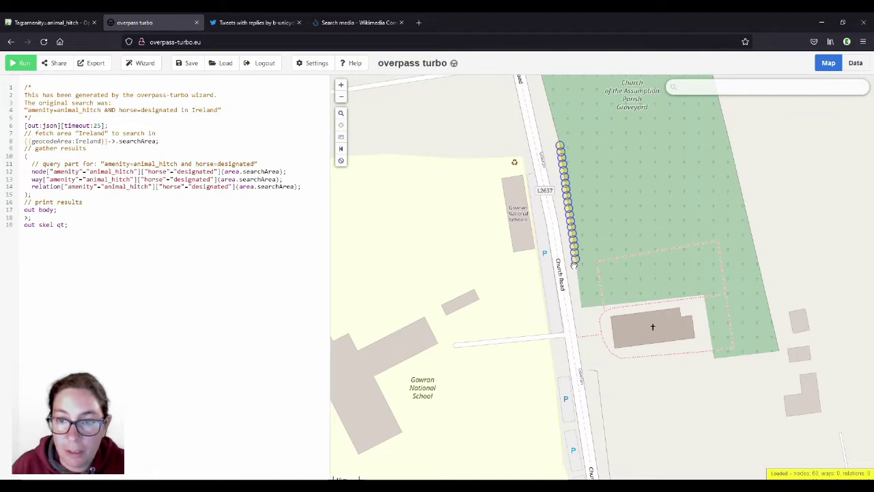
{"action": "left_click_drag", "start_coordinate": [611, 398], "coordinate": [569, 191]}
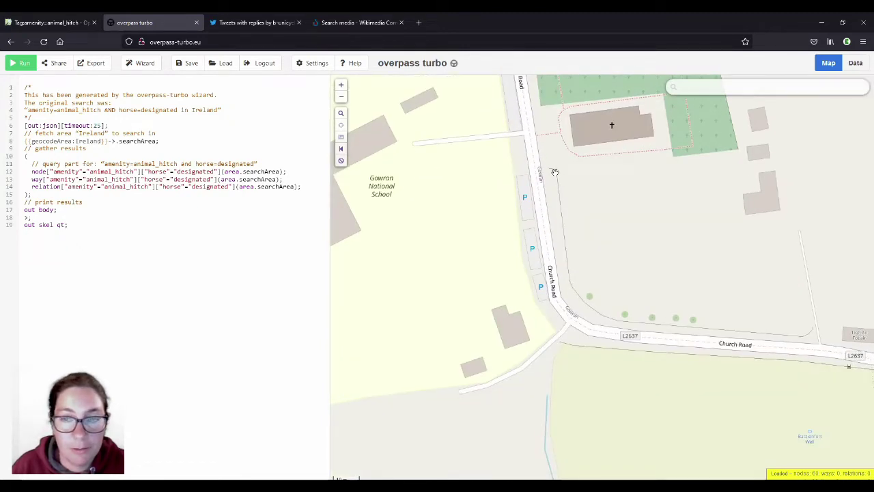
{"action": "left_click_drag", "start_coordinate": [550, 162], "coordinate": [564, 204]}
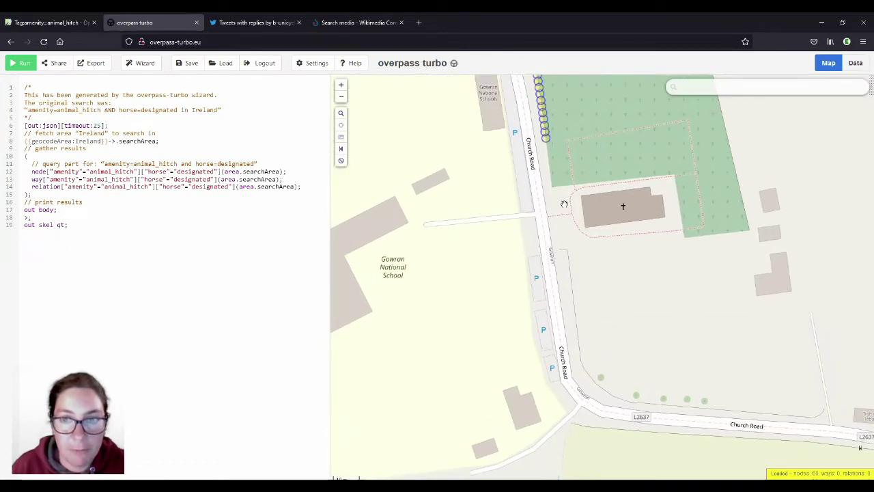
Examine the row of hitches along the road opposite Saint Tighearnach's Church, southwest of Durrow.
{"action": "scroll", "coordinate": [635, 392], "scroll_direction": "down", "scroll_amount": 3}
{"action": "scroll", "coordinate": [615, 328], "scroll_direction": "up", "scroll_amount": 4}
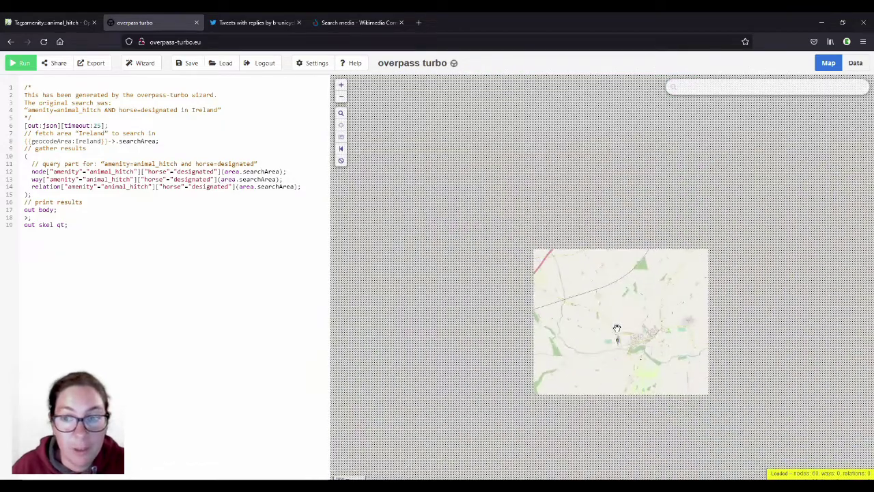
{"action": "scroll", "coordinate": [639, 295], "scroll_direction": "down", "scroll_amount": 1}
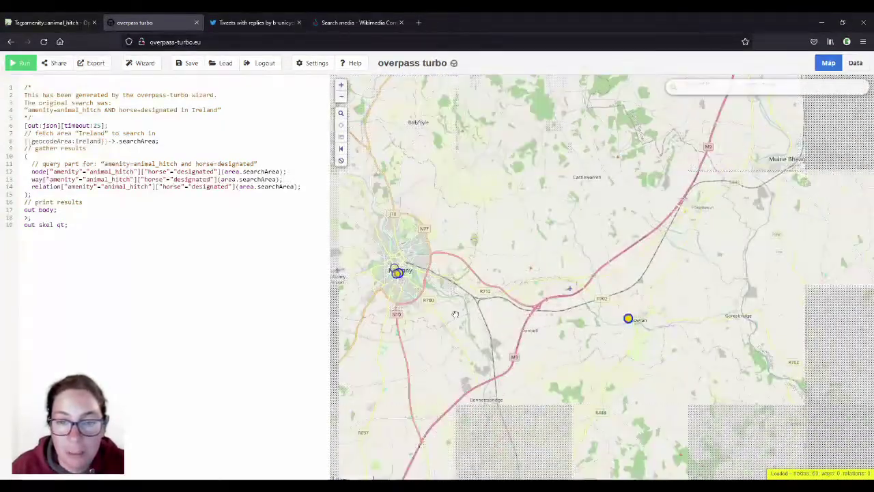
{"action": "left_click_drag", "start_coordinate": [441, 298], "coordinate": [602, 301]}
{"action": "scroll", "coordinate": [602, 301], "scroll_direction": "down", "scroll_amount": 2}
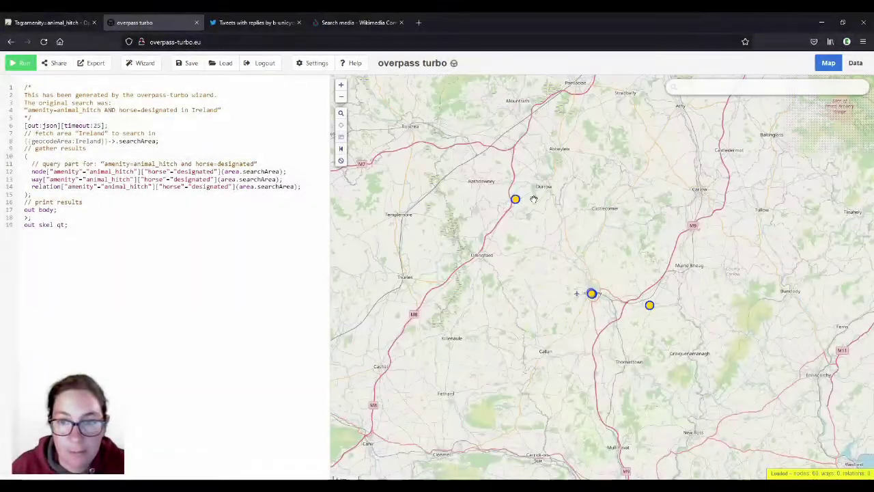
{"action": "scroll", "coordinate": [517, 199], "scroll_direction": "up", "scroll_amount": 5}
{"action": "scroll", "coordinate": [476, 219], "scroll_direction": "up", "scroll_amount": 4}
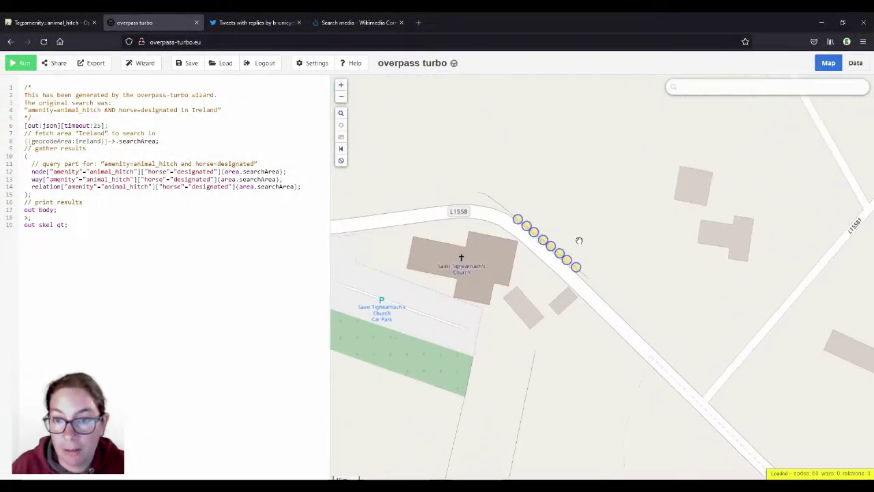
{"action": "scroll", "coordinate": [578, 239], "scroll_direction": "up", "scroll_amount": 1}
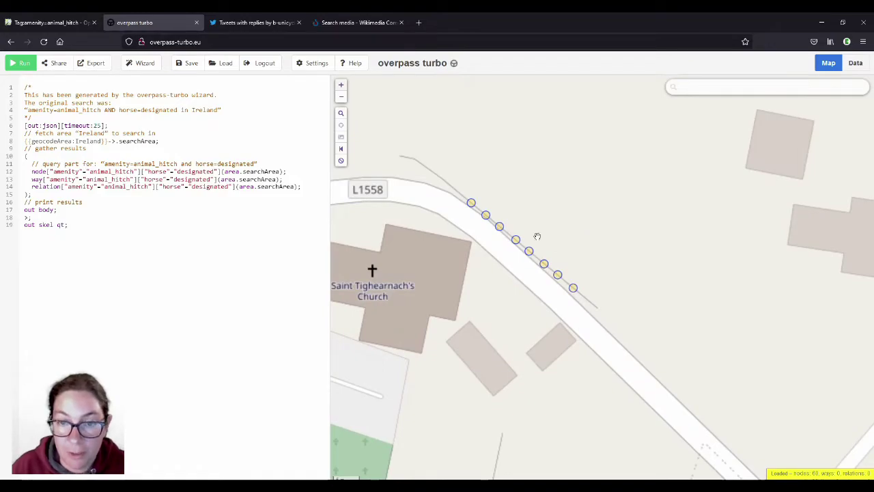
Rerun the animal hitch query and inspect the newly uploaded hitch line at The Castle in Fethard.
{"action": "scroll", "coordinate": [537, 235], "scroll_direction": "down", "scroll_amount": 3}
{"action": "scroll", "coordinate": [553, 236], "scroll_direction": "down", "scroll_amount": 2}
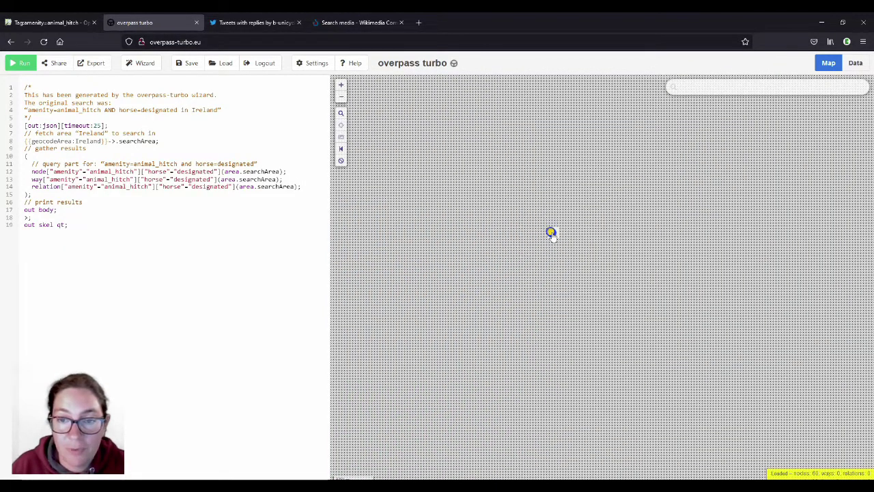
{"action": "scroll", "coordinate": [551, 233], "scroll_direction": "down", "scroll_amount": 2}
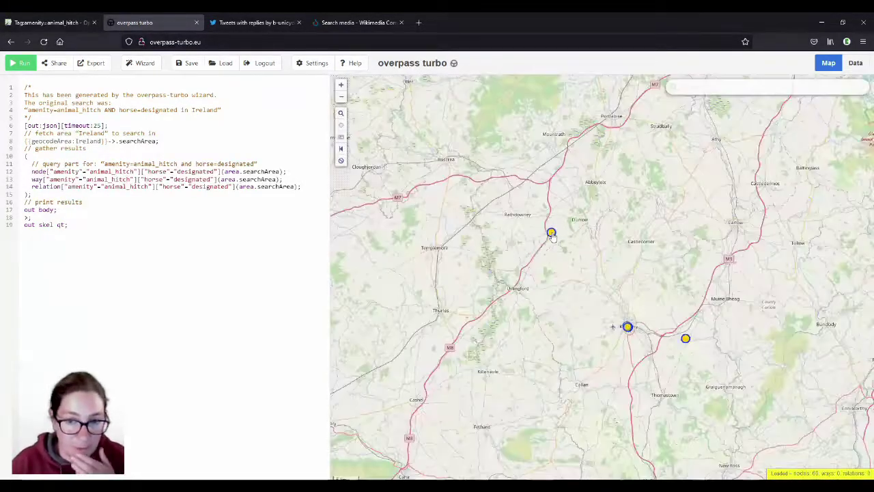
{"action": "scroll", "coordinate": [567, 284], "scroll_direction": "down", "scroll_amount": 1}
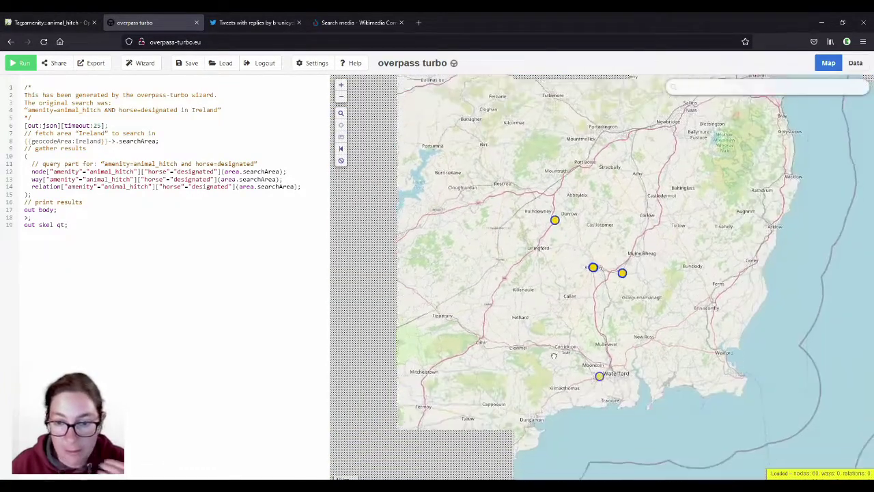
{"action": "left_click", "coordinate": [27, 62]}
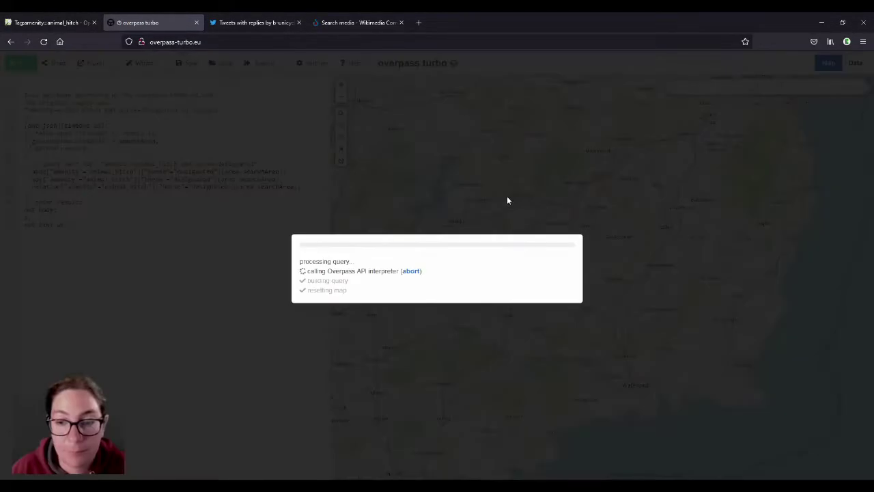
{"action": "scroll", "coordinate": [534, 339], "scroll_direction": "up", "scroll_amount": 5}
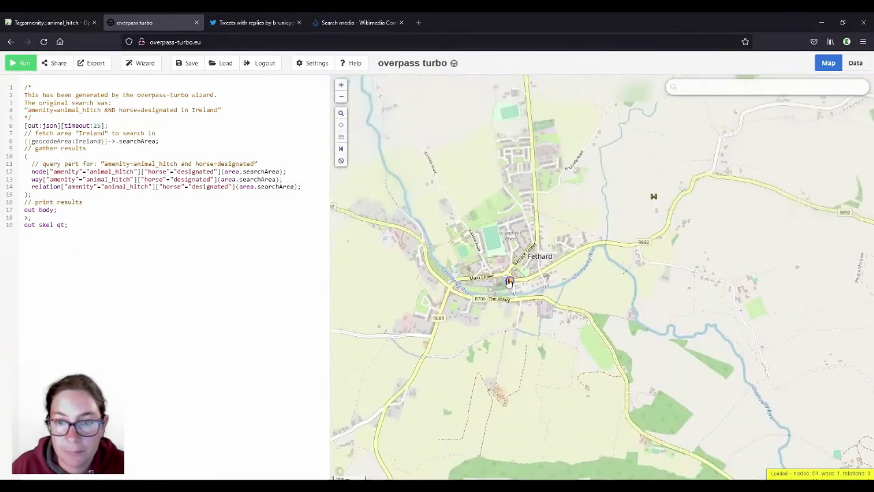
{"action": "scroll", "coordinate": [516, 295], "scroll_direction": "up", "scroll_amount": 5}
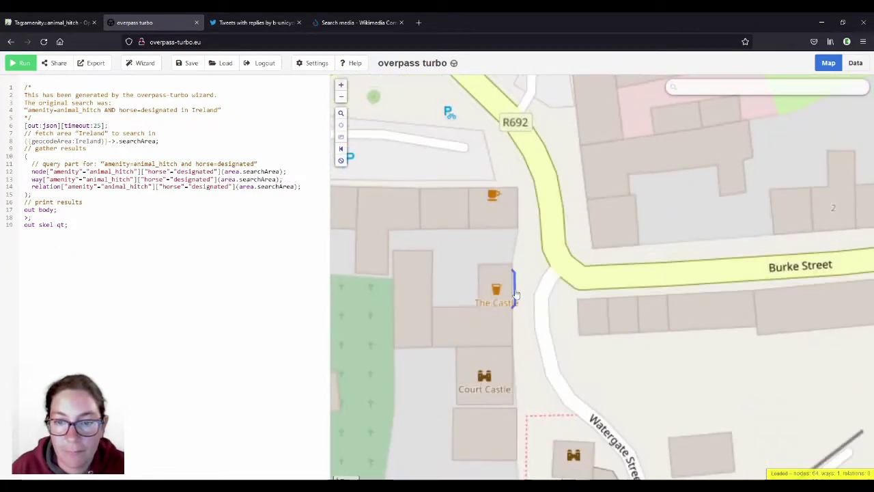
{"action": "scroll", "coordinate": [504, 280], "scroll_direction": "down", "scroll_amount": 5}
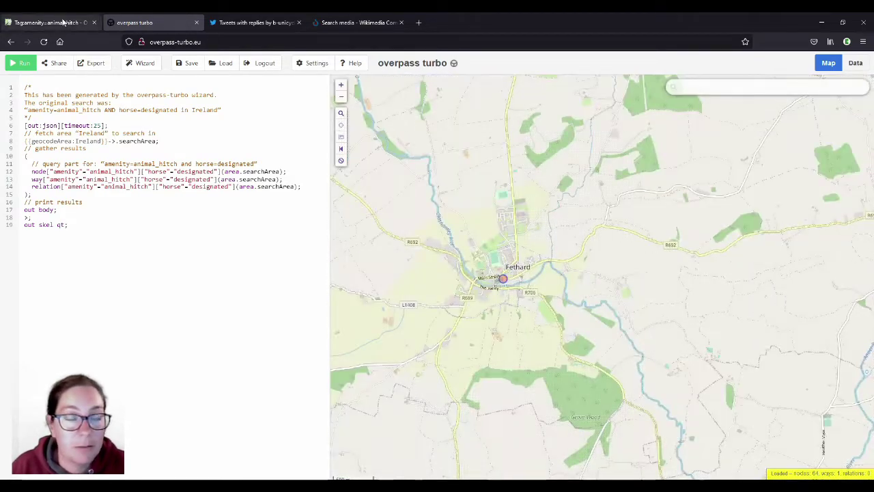
Switch back to the OpenStreetMap wiki page for amenity=animal_hitch.
{"action": "left_click", "coordinate": [82, 23]}
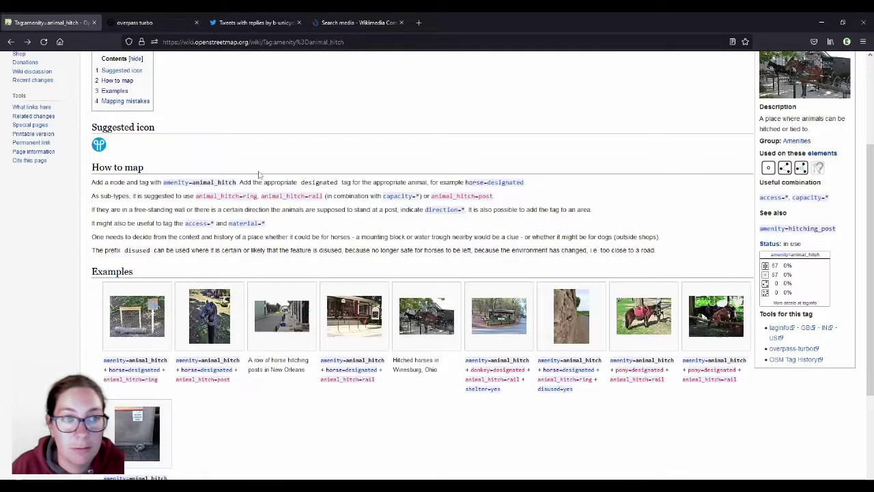
View the file page of the suggested animal hitch icon and return to the amenity=animal_hitch tag page.
{"action": "scroll", "coordinate": [384, 198], "scroll_direction": "up", "scroll_amount": 3}
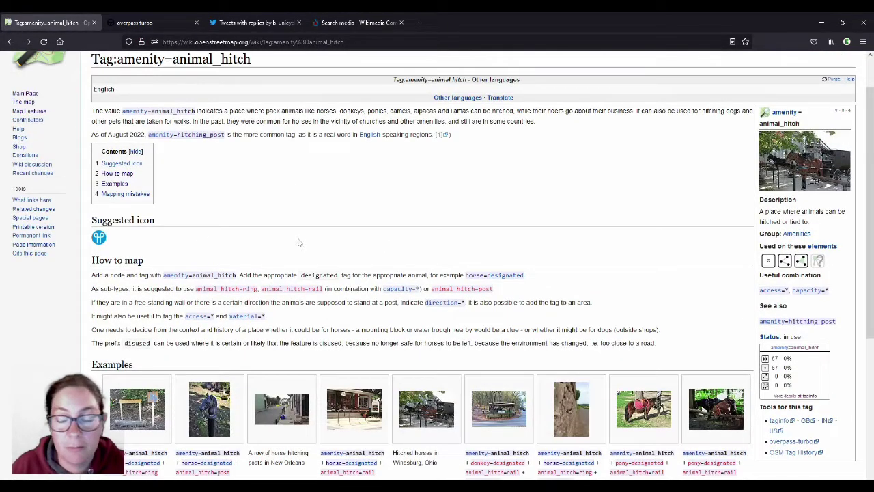
{"action": "scroll", "coordinate": [356, 244], "scroll_direction": "up", "scroll_amount": 2}
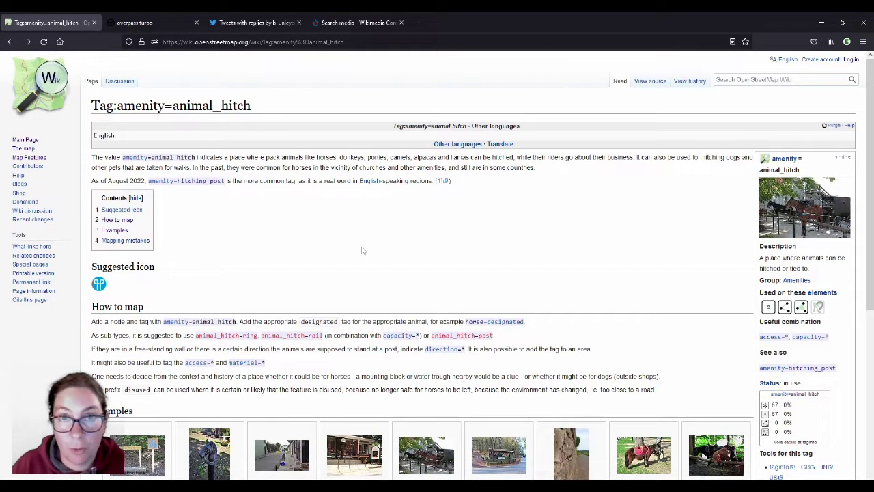
{"action": "left_click", "coordinate": [99, 284]}
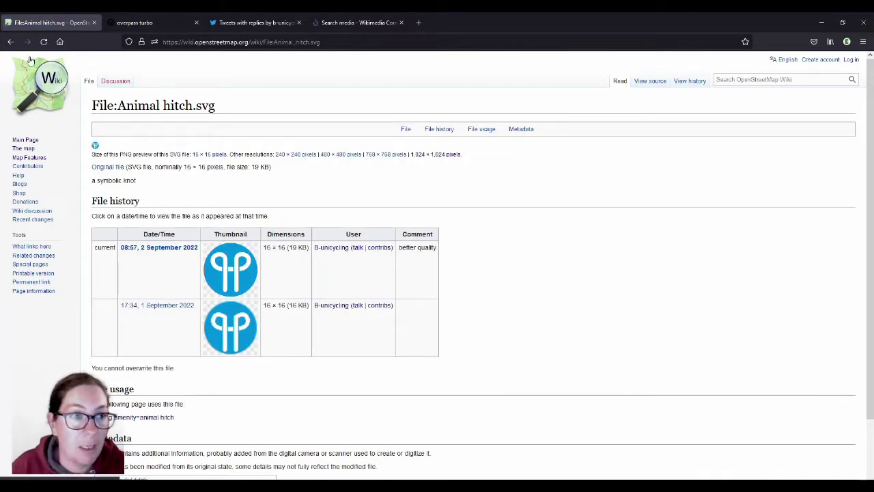
{"action": "left_click", "coordinate": [11, 44]}
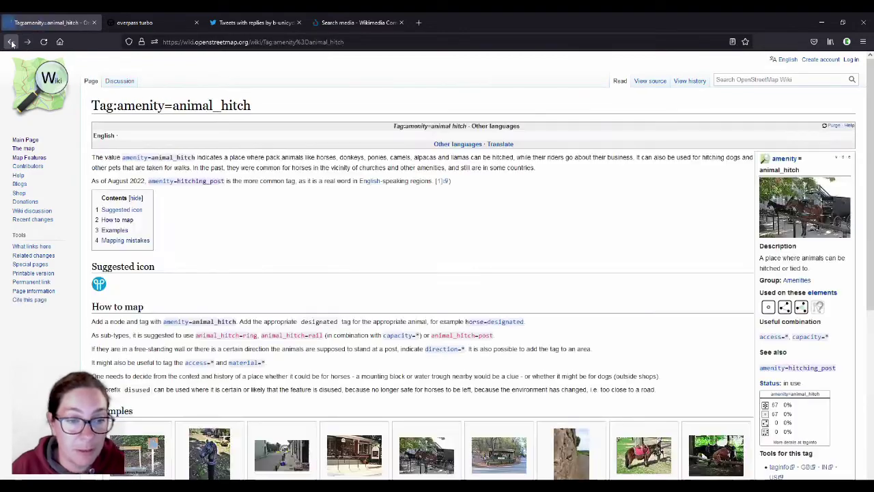
Review the tag page's mapping guidance, example photos and the section on mapping mistakes.
{"action": "scroll", "coordinate": [341, 254], "scroll_direction": "down", "scroll_amount": 2}
{"action": "scroll", "coordinate": [342, 255], "scroll_direction": "down", "scroll_amount": 4}
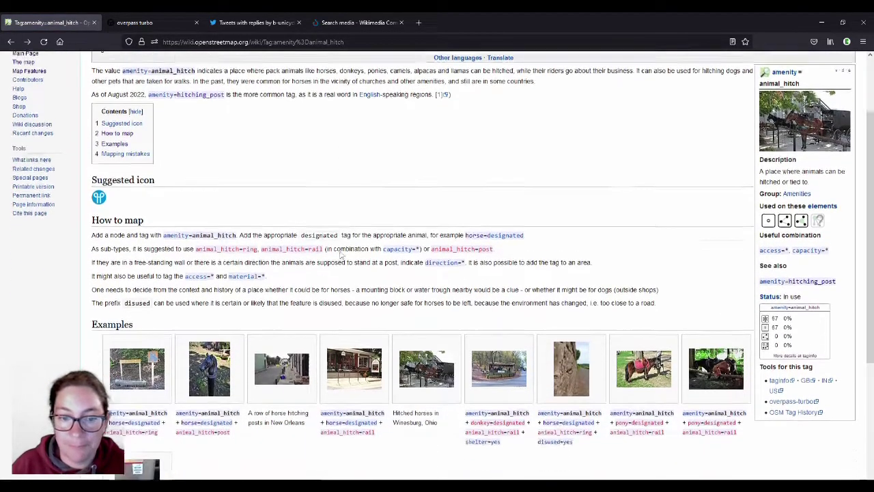
{"action": "scroll", "coordinate": [344, 258], "scroll_direction": "down", "scroll_amount": 1}
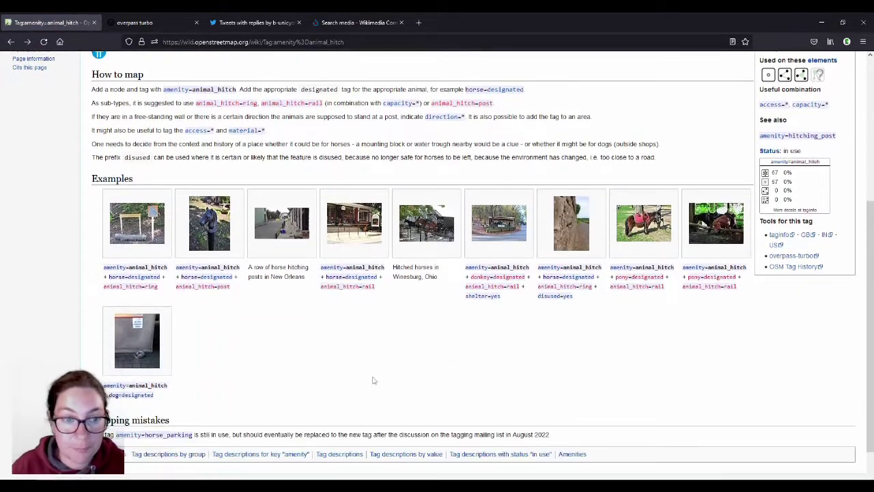
{"action": "scroll", "coordinate": [424, 408], "scroll_direction": "up", "scroll_amount": 4}
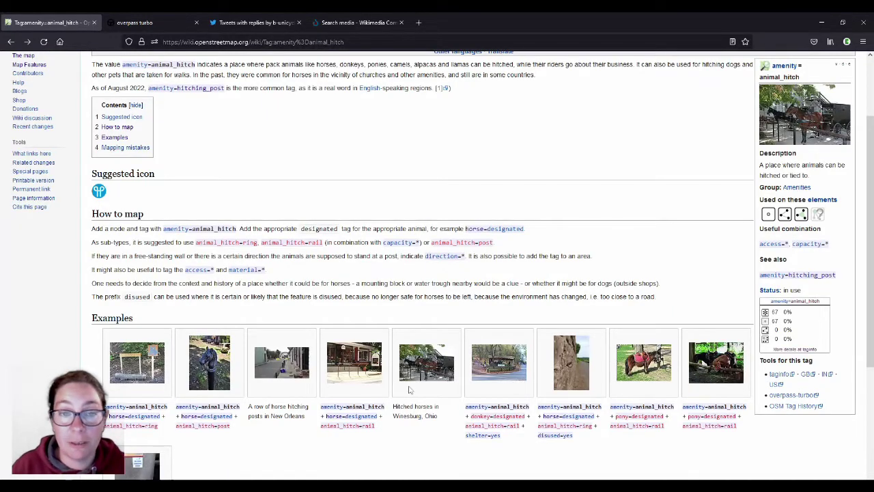
{"action": "scroll", "coordinate": [409, 389], "scroll_direction": "up", "scroll_amount": 3}
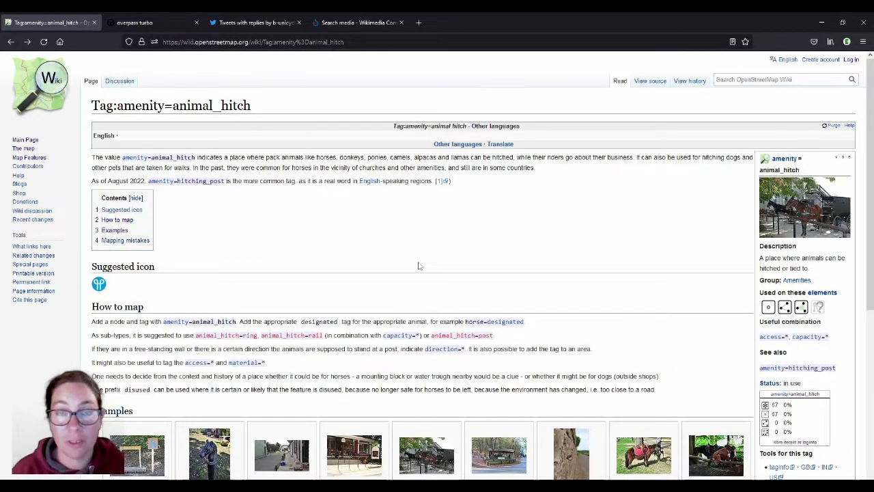